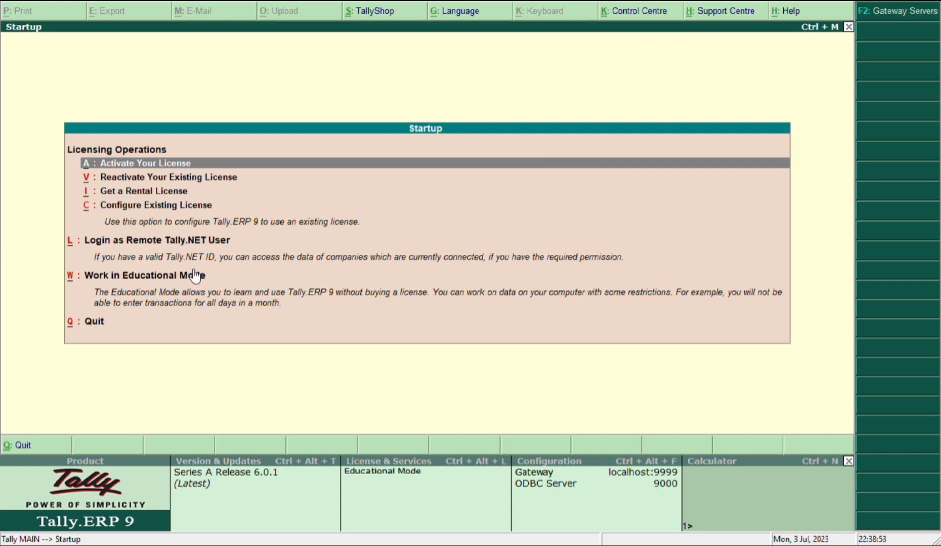
Start working in Educational Mode and shut the open company EASY IT EDUCATION
left_click(161, 280)
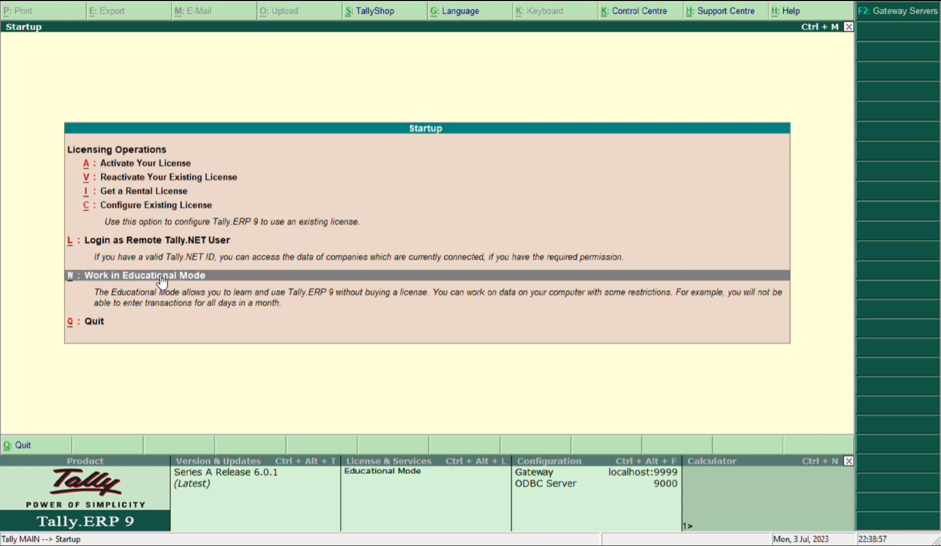
left_click(162, 280)
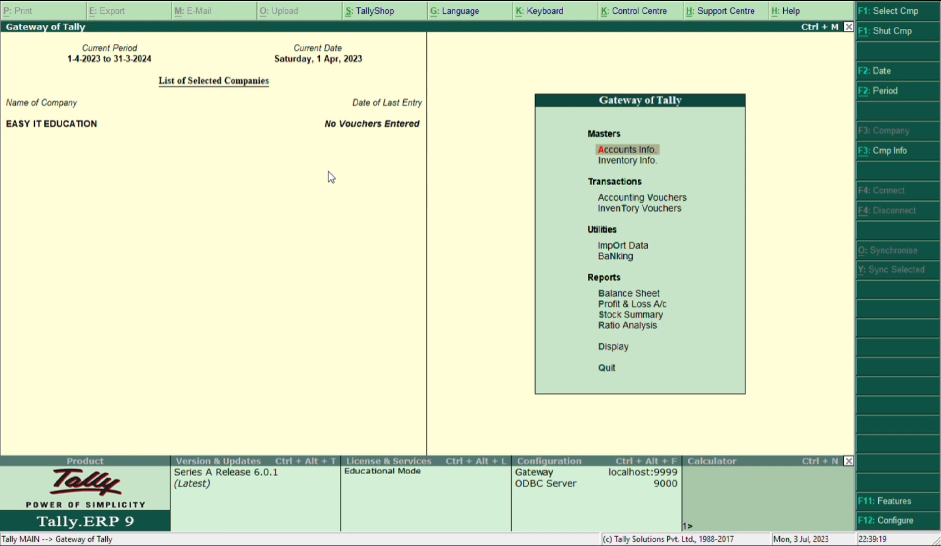
key("alt+F3")
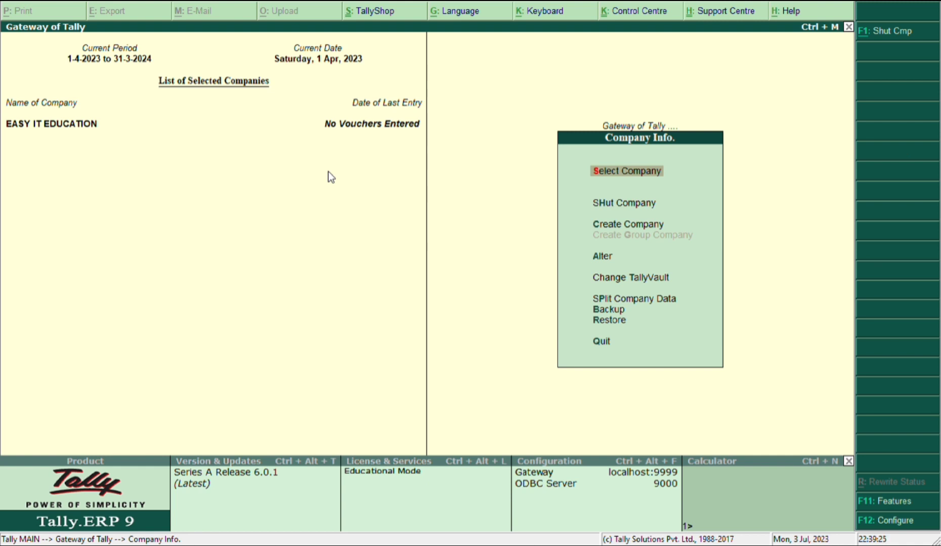
key("Down")
key("Return")
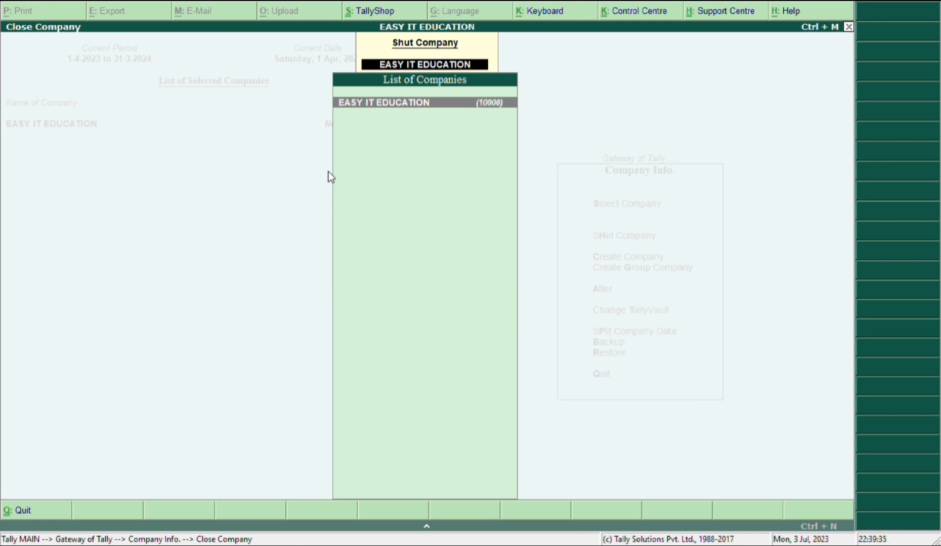
key("Return")
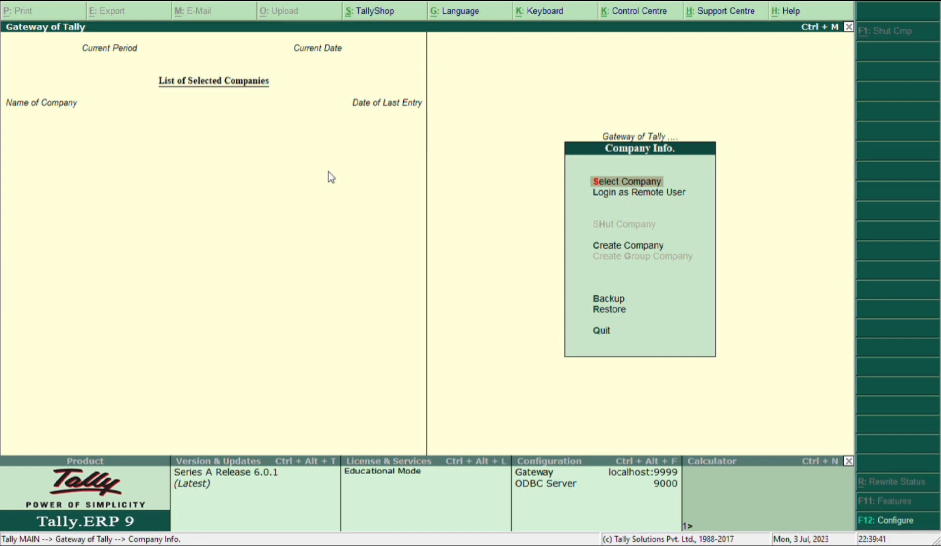
Begin creating a company named with the owner's full name followed by "B. Com Student", keeping the same mailing name
key("Down")
key("Down")
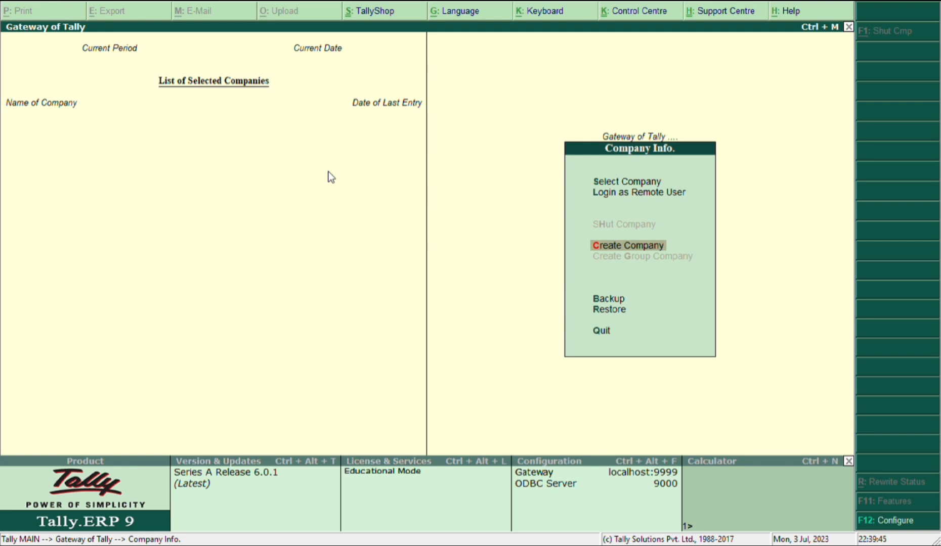
key("Return")
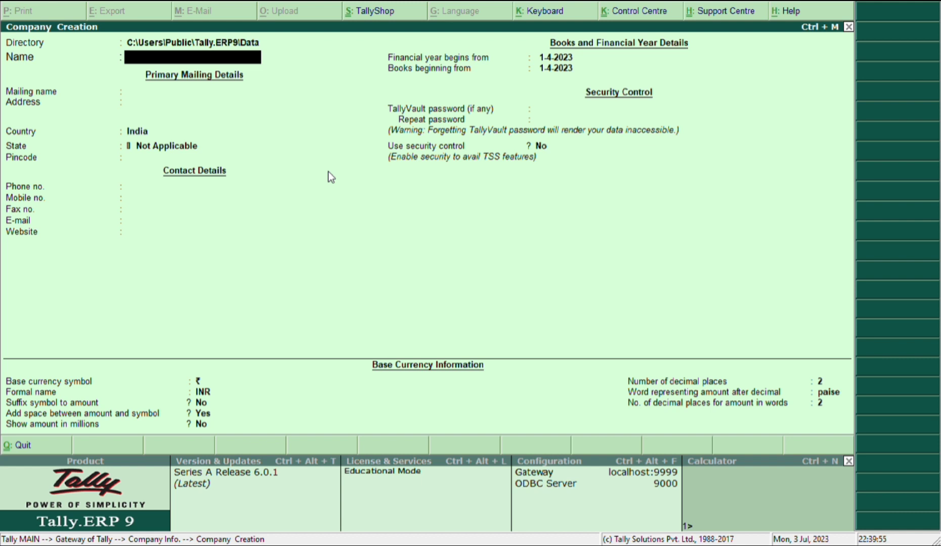
type("Mr Karim A B")
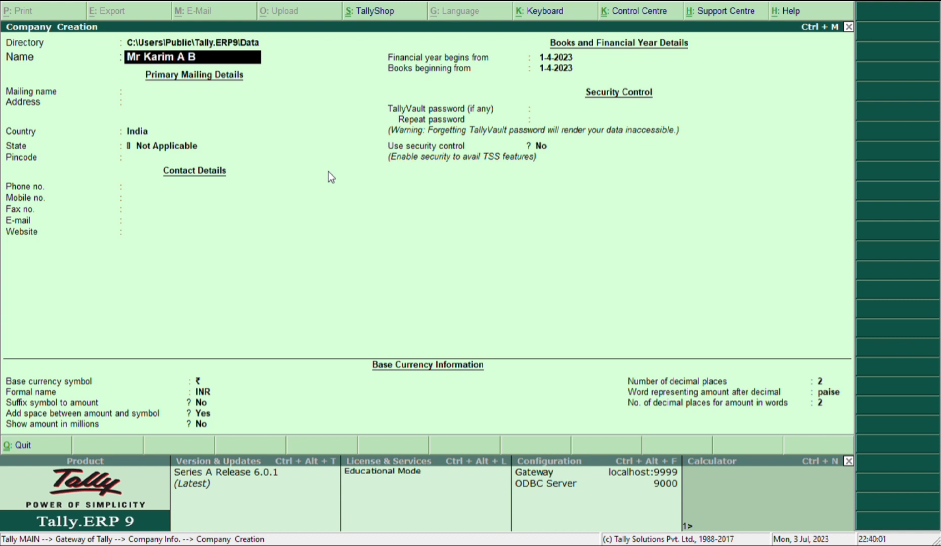
type(". Com Student")
key("Return")
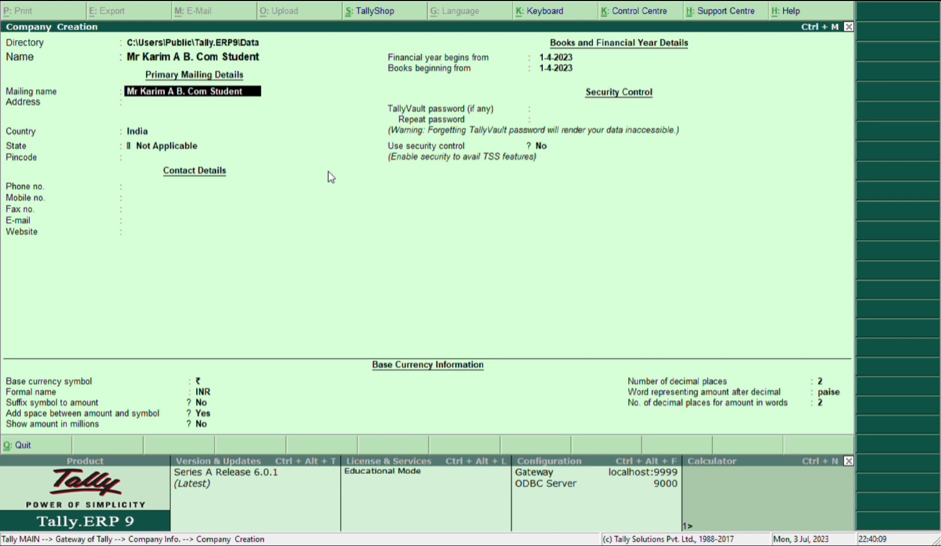
key("Return")
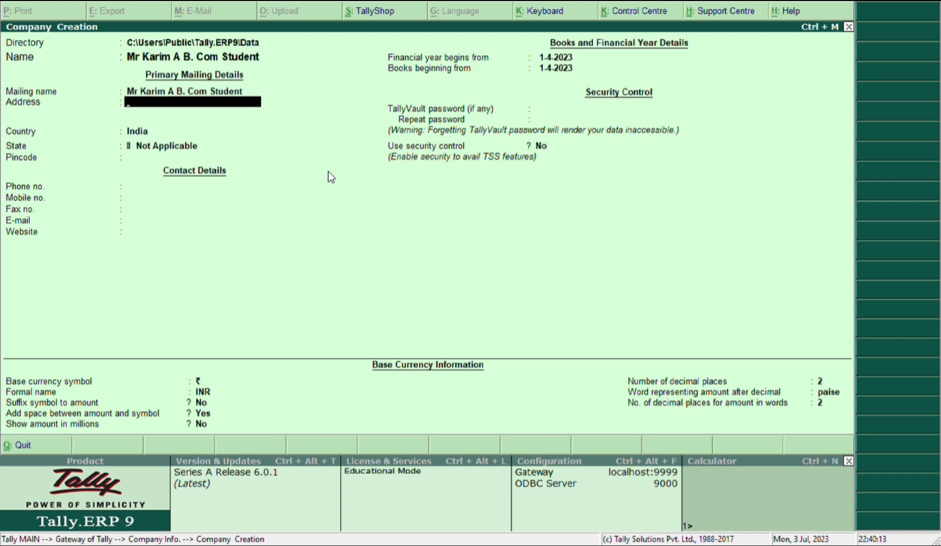
Fill in the company's two-line address and postal code, with India as the country and Assam as the state
type("Main Road")
key("Return")
type("Hojai")
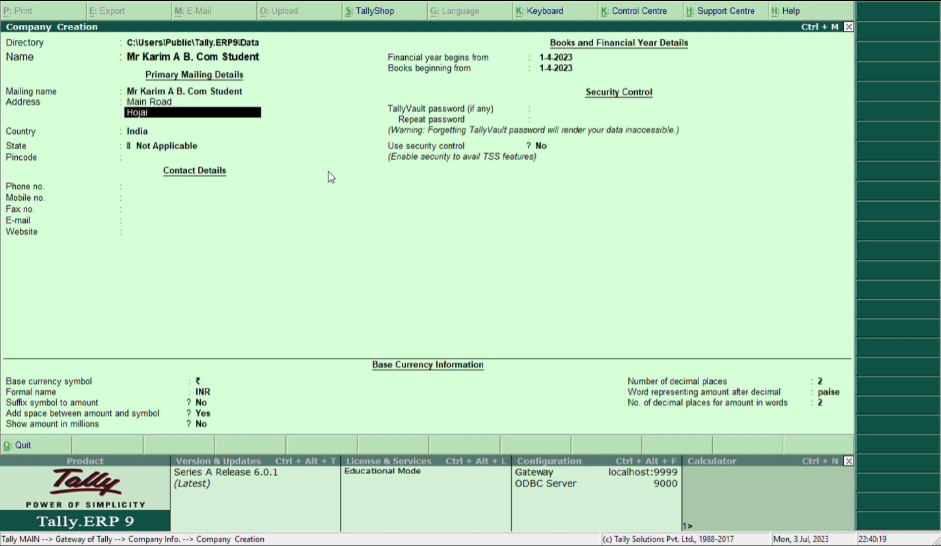
key("Return")
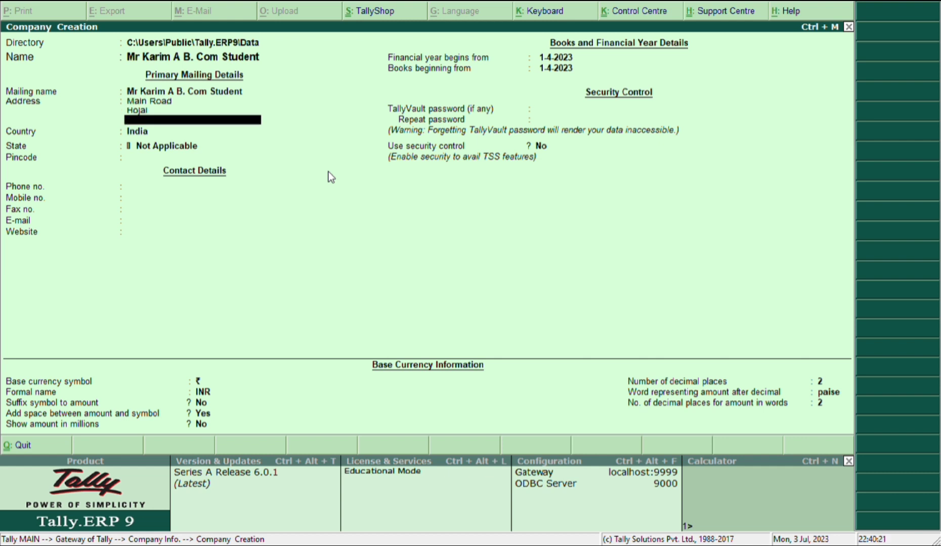
key("Return")
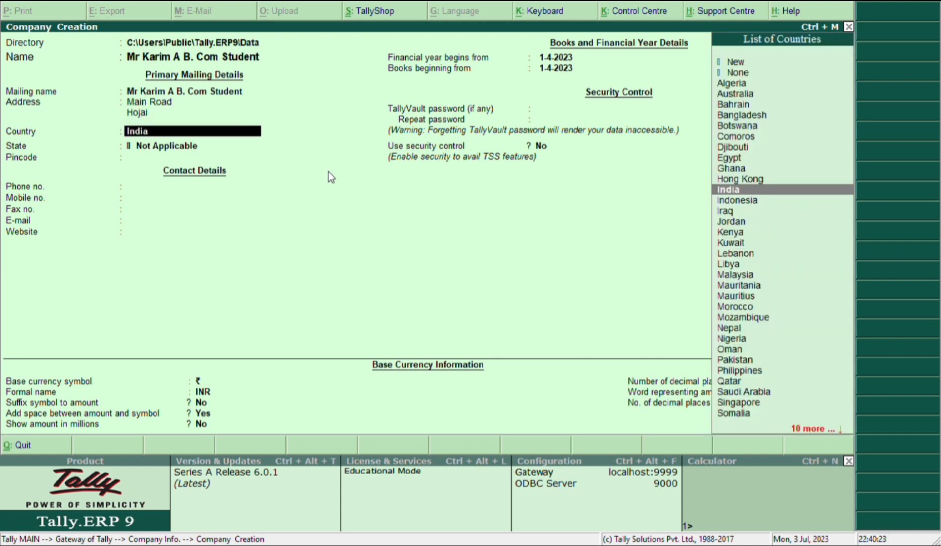
key("Return")
type("As")
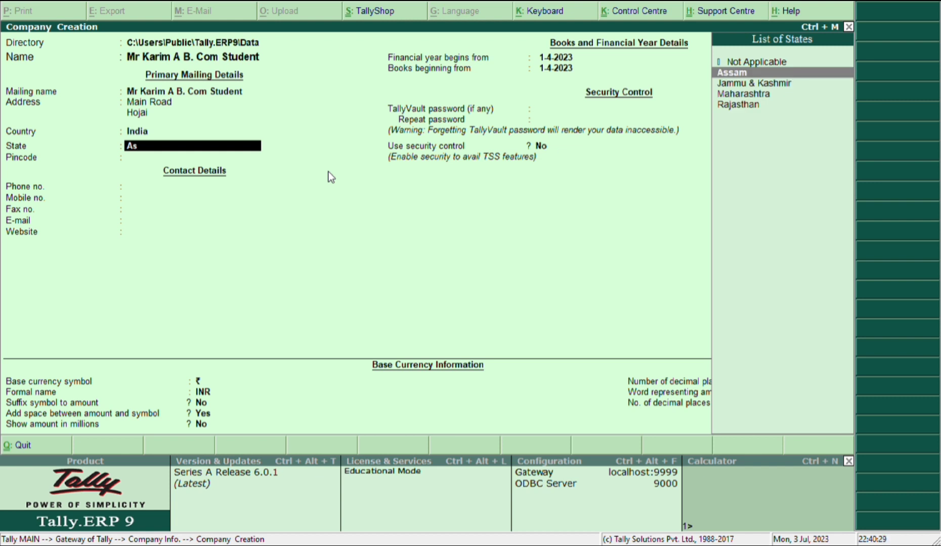
key("Return")
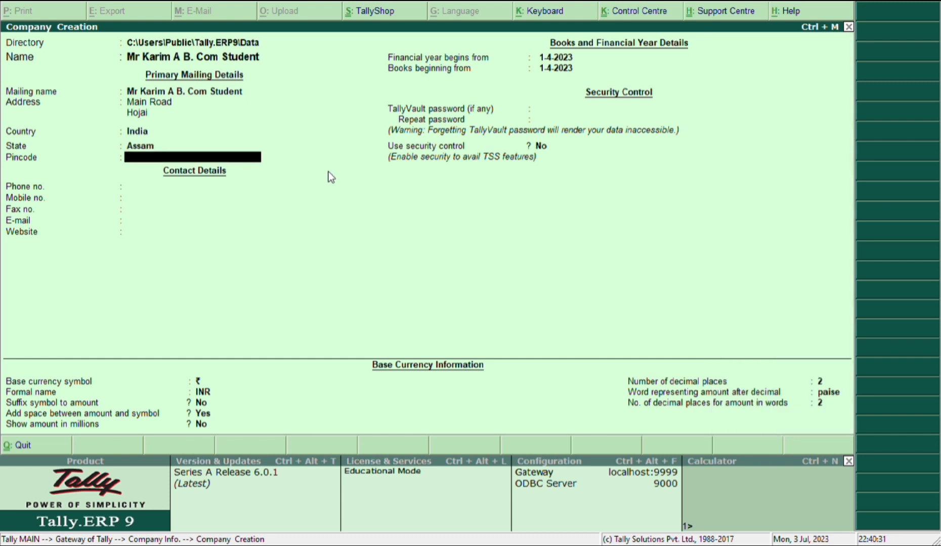
type("782435")
key("Return")
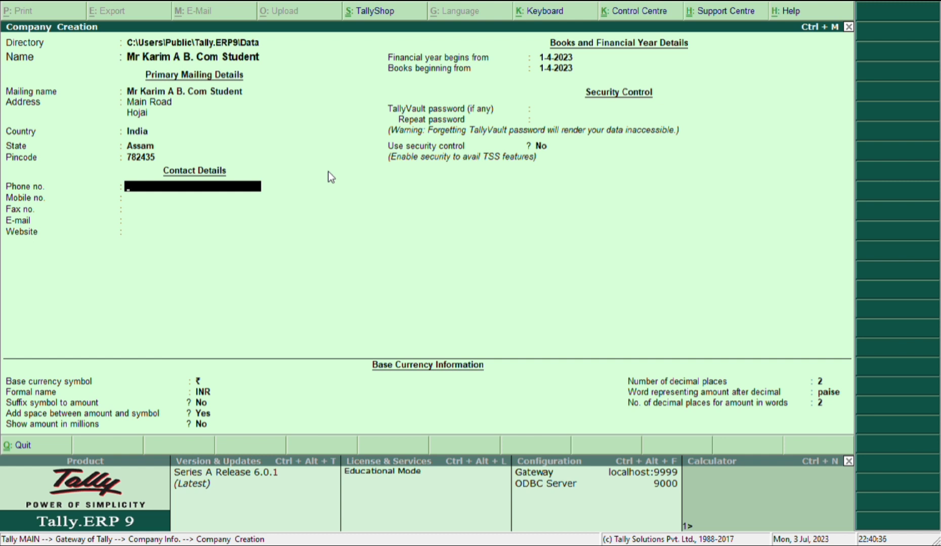
Leave the contact details and security blank, keep the default financial year and currency settings, and save the company
key("Return")
key("Return")
key("Return")
key("Return")
key("Return")
key("Return")
key("Return")
key("Return")
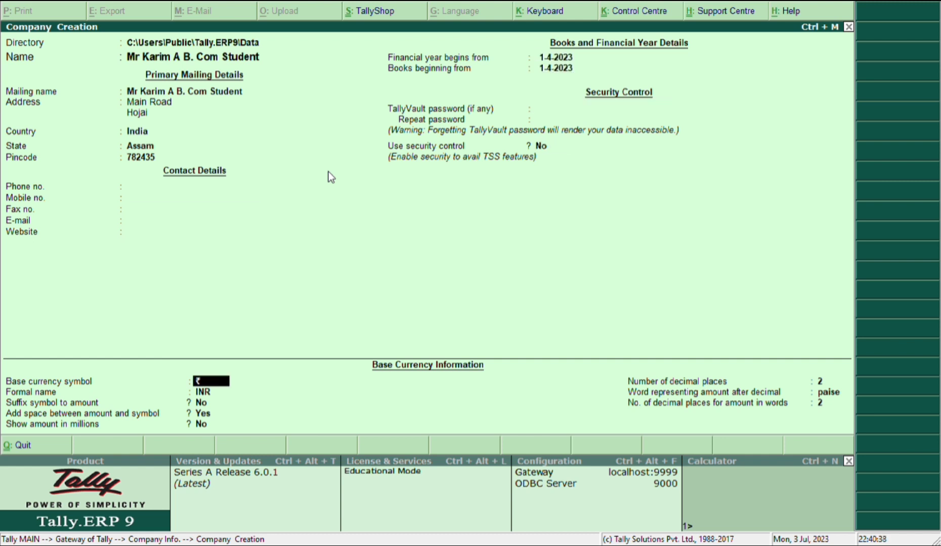
key("Return")
key("Return")
key("Return")
key("Return")
key("Return")
key("Return")
key("Return")
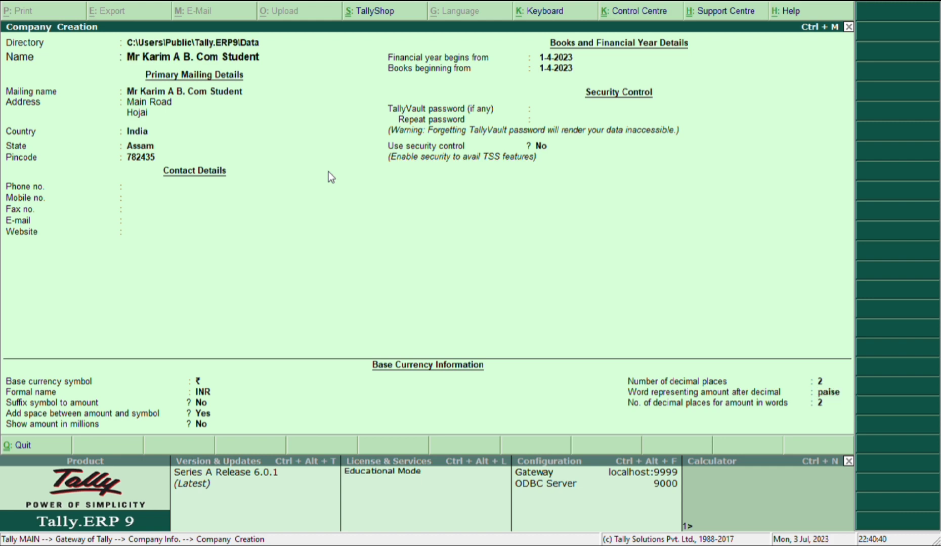
key("Return")
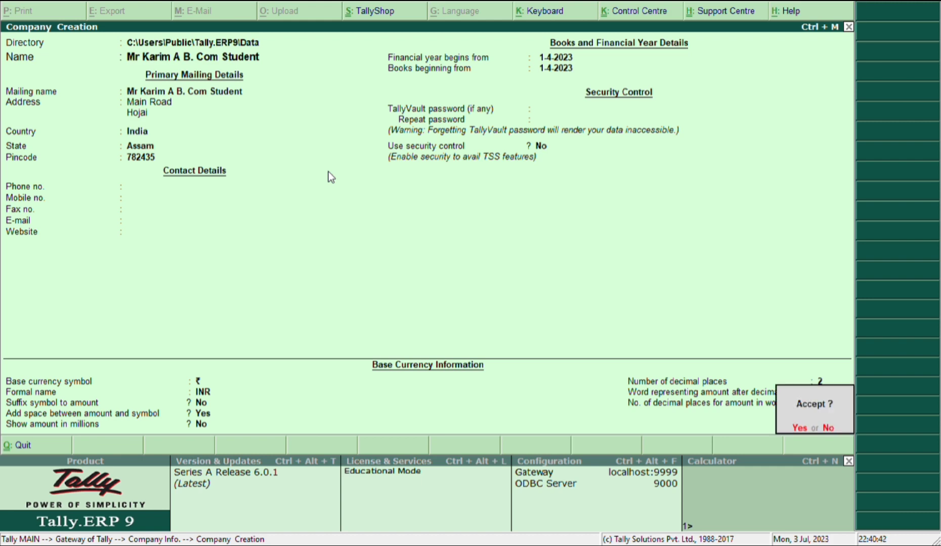
key("Return")
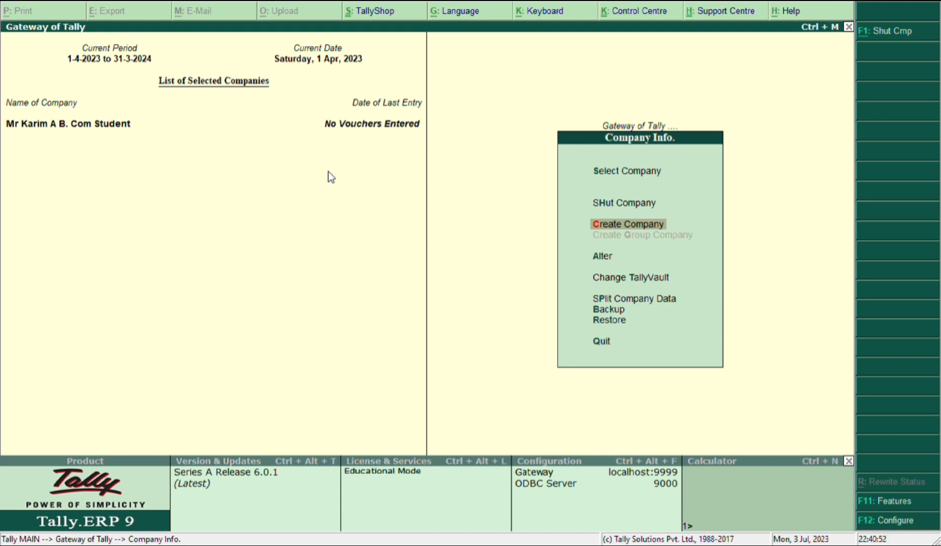
key("Escape")
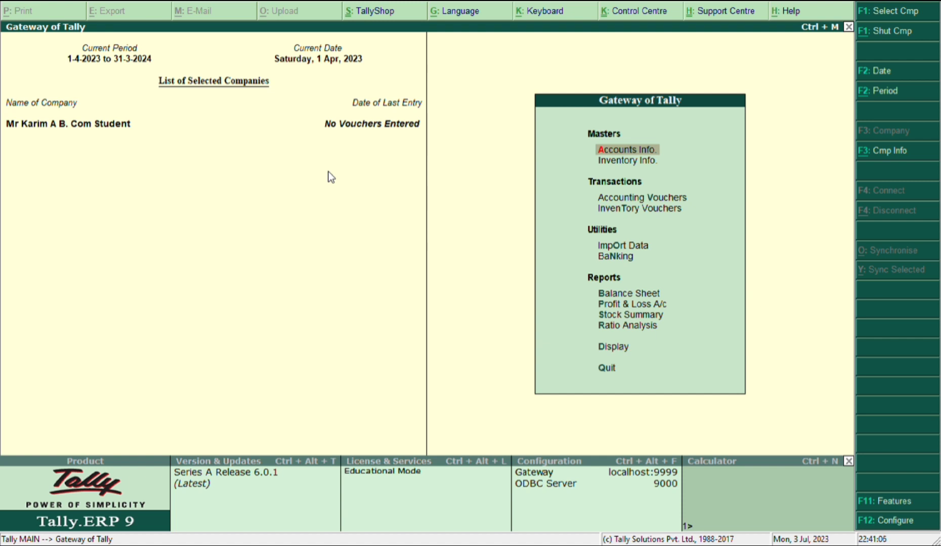
Create a single ledger named "Capital of" plus the owner's first name under Capital Account, keeping the other defaults
key("Return")
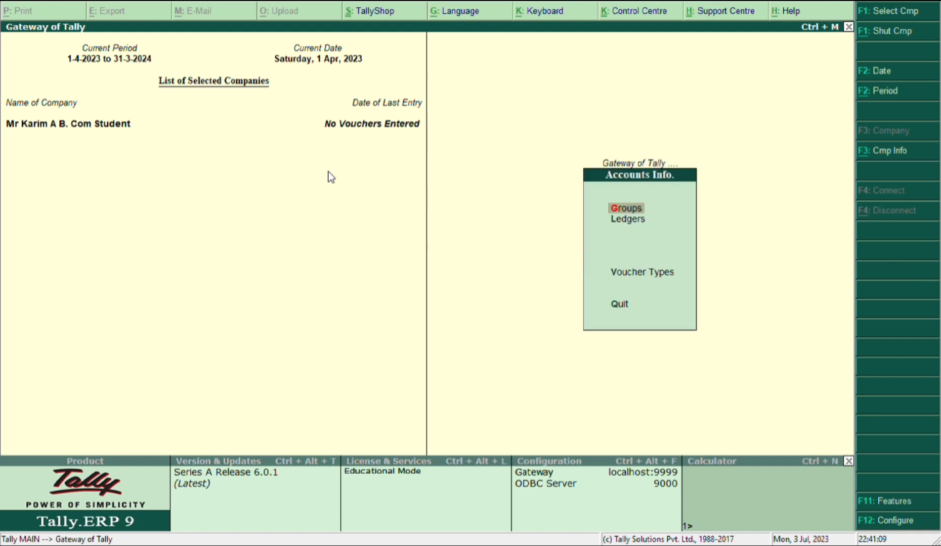
key("Down")
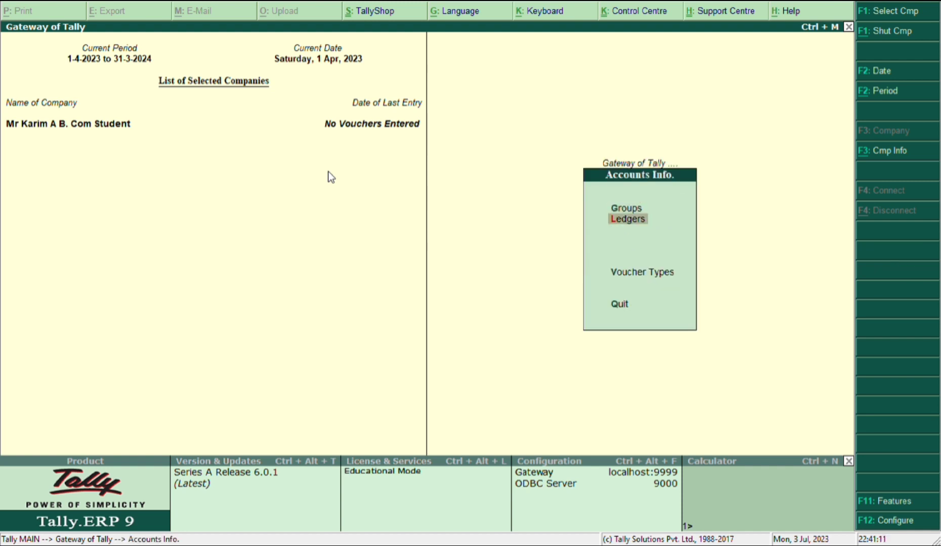
key("Return")
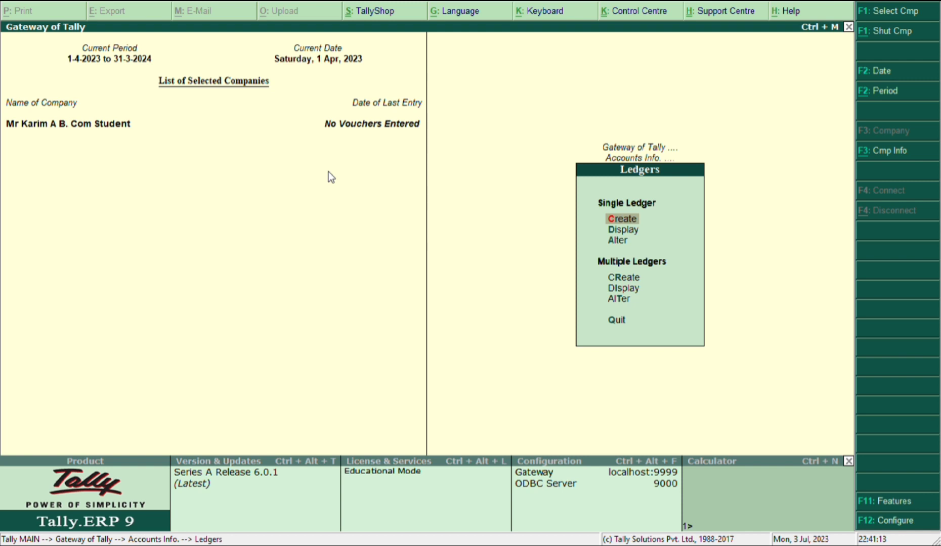
key("Return")
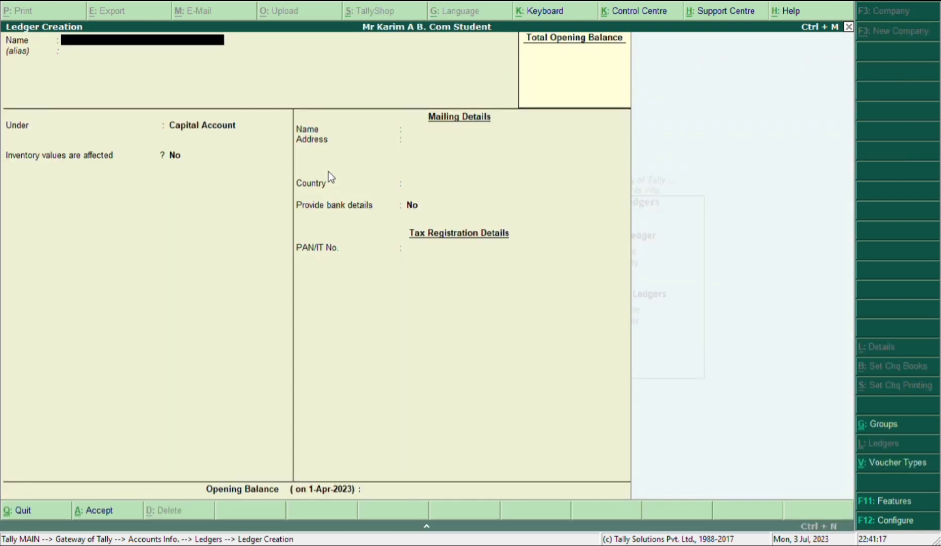
type("Capital of Karim")
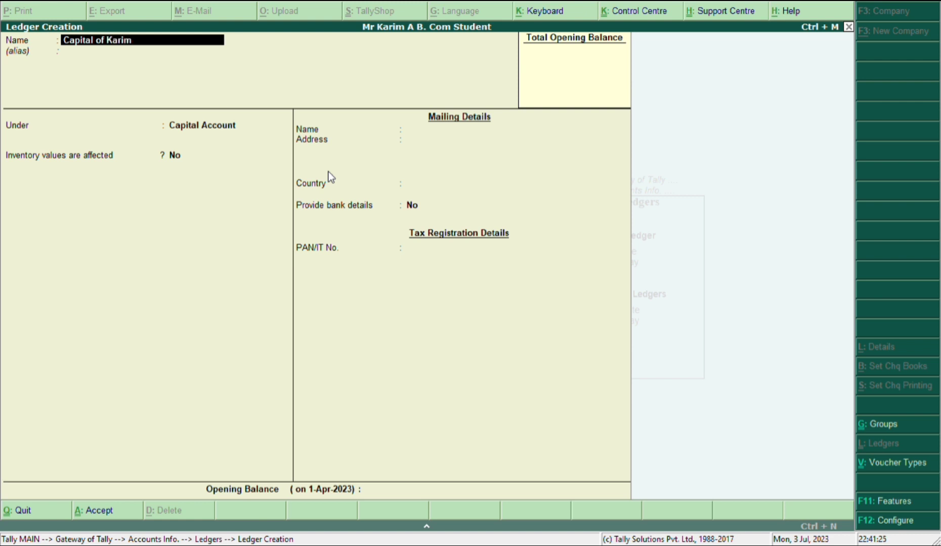
key("Return")
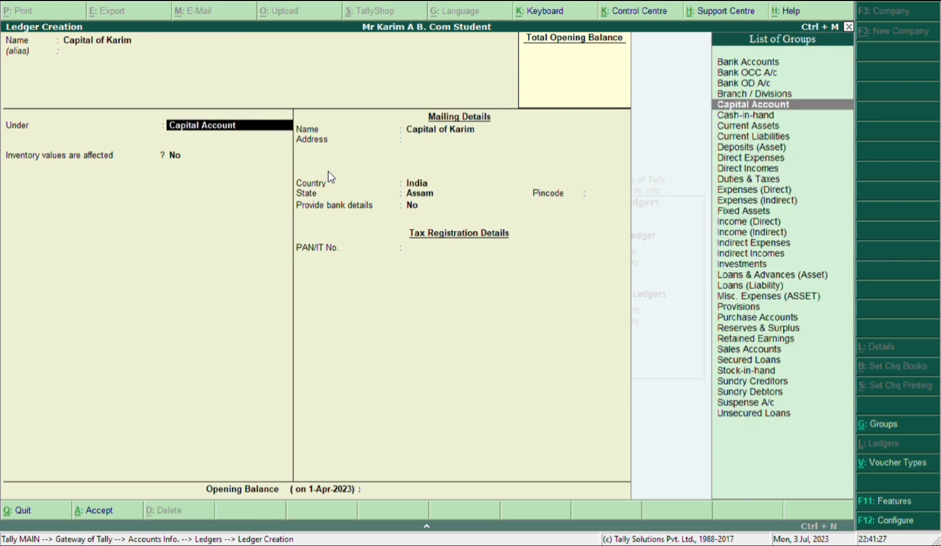
key("Return")
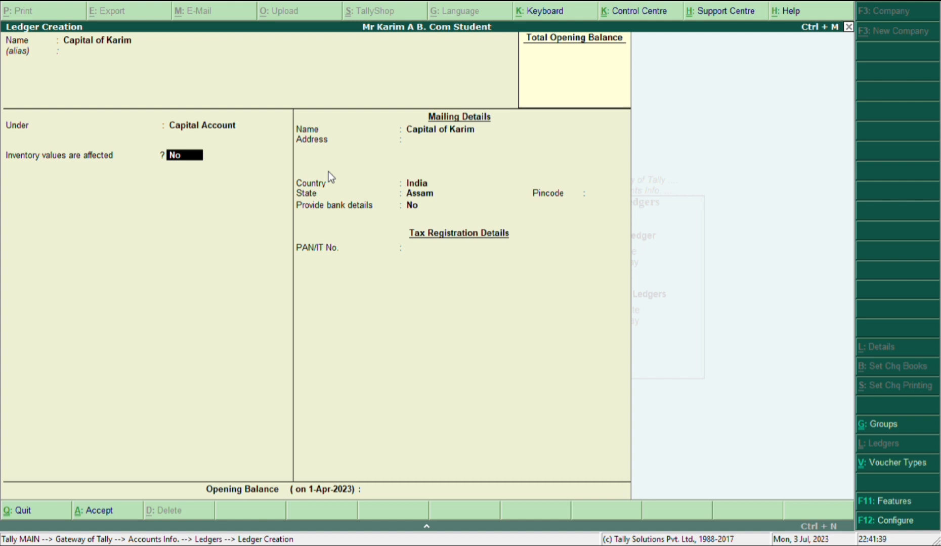
key("Return")
key("Return")
key("Return")
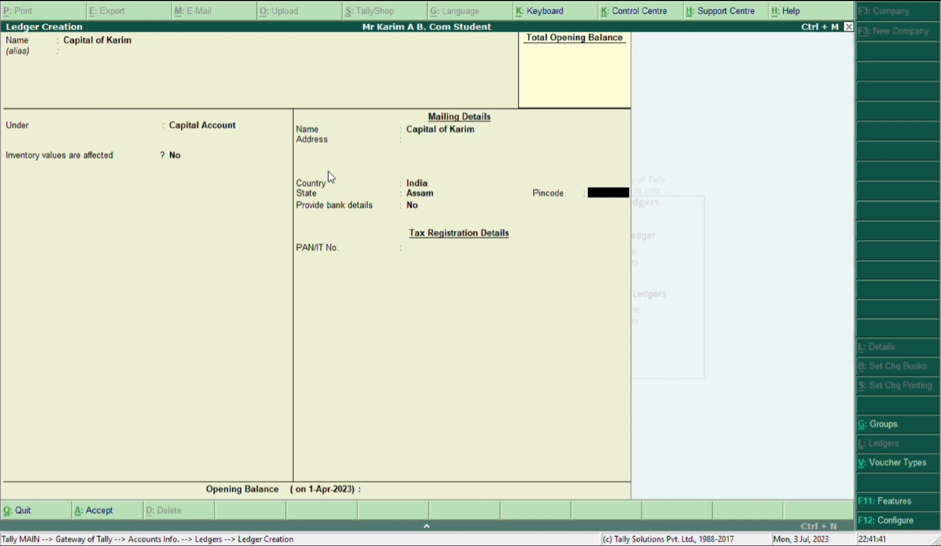
key("Return")
key("Return")
key("Return")
key("Return")
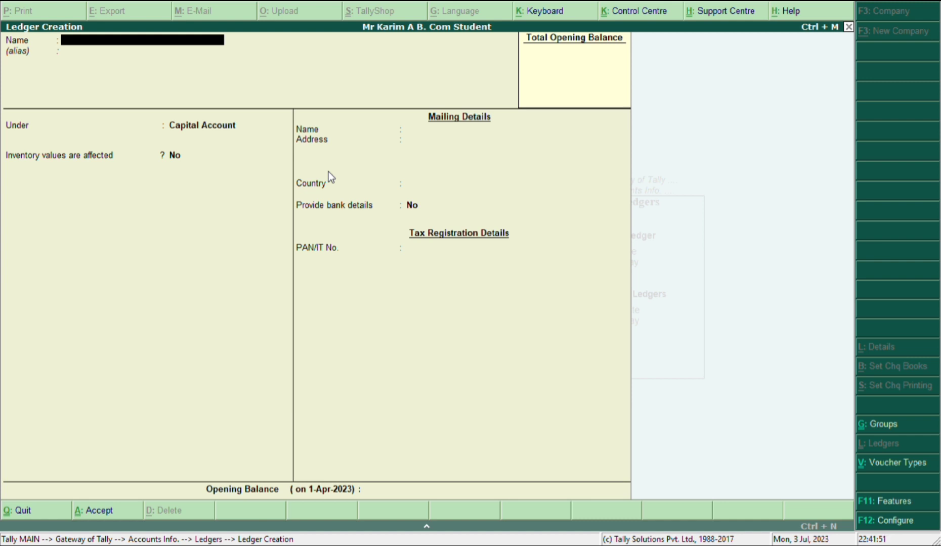
Create the ledger "SBI Hojai" under Bank Accounts, leaving the bank details blank and the mailing details at their defaults
type("SBI Hojai")
key("Return")
key("Return")
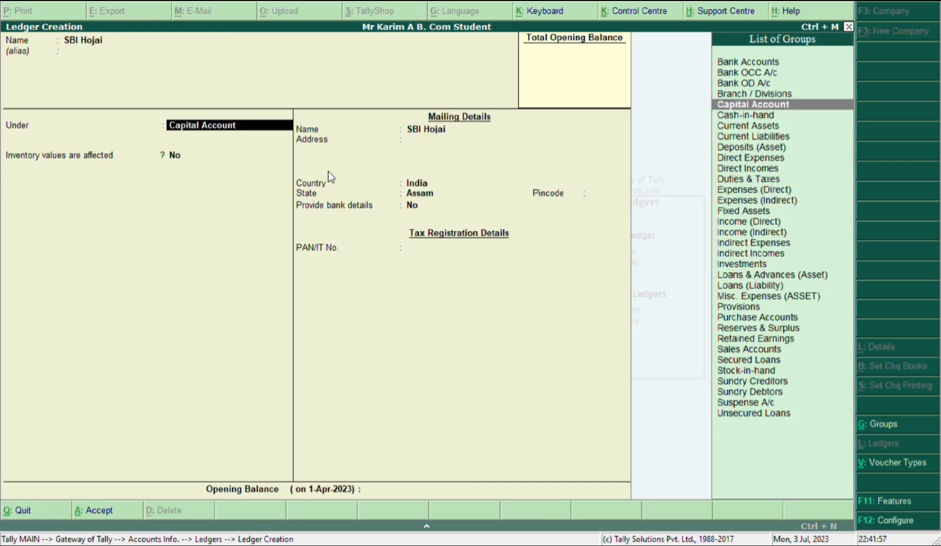
type("Bank")
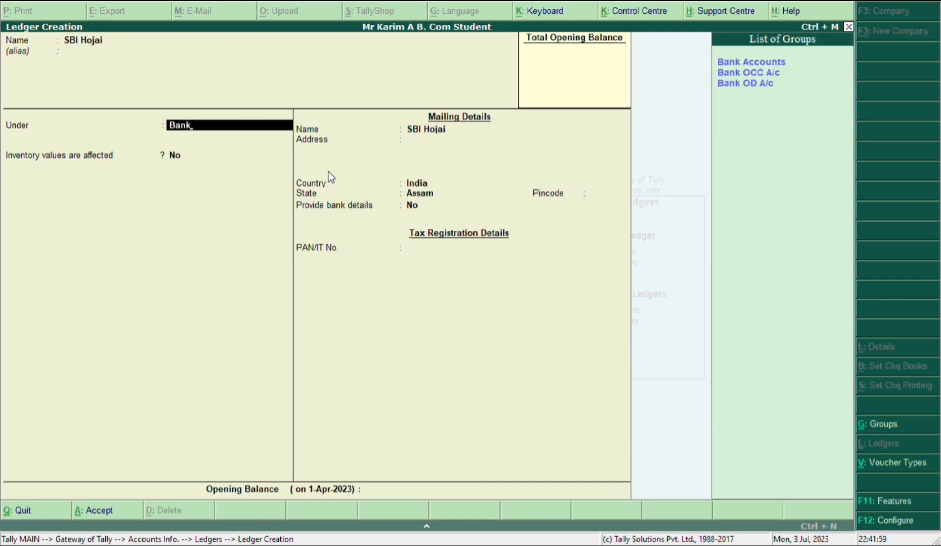
key("Return")
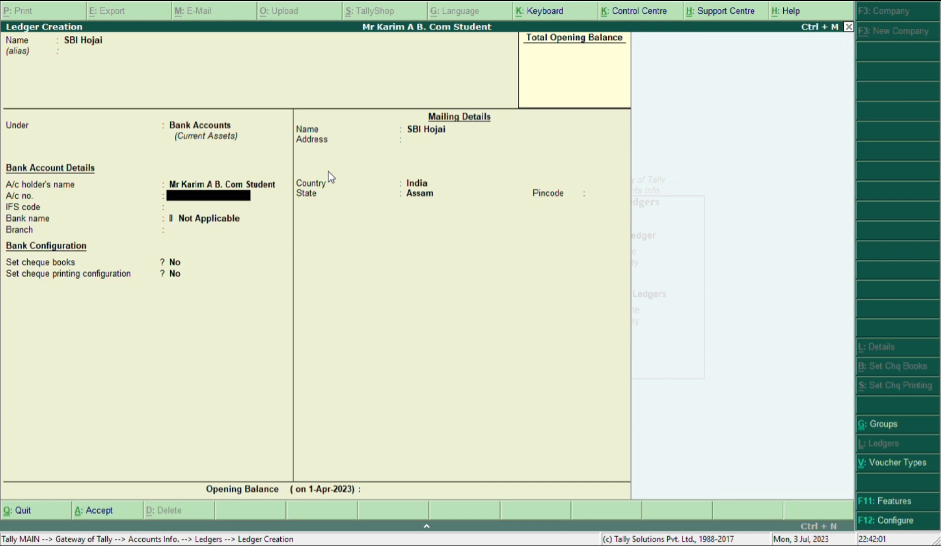
key("Return")
key("Return")
key("Return")
key("Return")
key("Return")
key("Return")
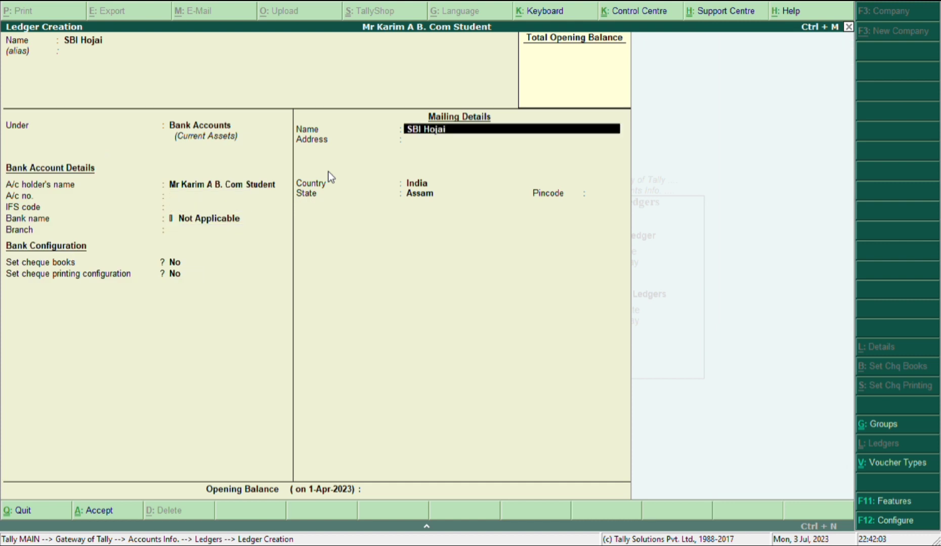
key("Return")
key("Return")
key("Return")
key("Return")
key("Return")
key("Return")
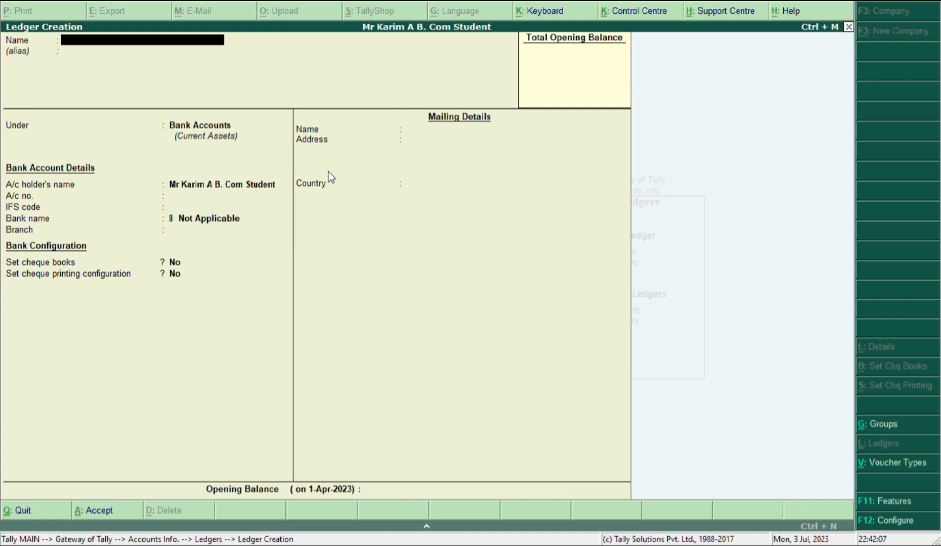
Create the ledger "Purchase Books" under Indirect Expenses, keeping the other defaults and leaving the opening balance blank
type("Purchase Books")
key("Return")
key("Return")
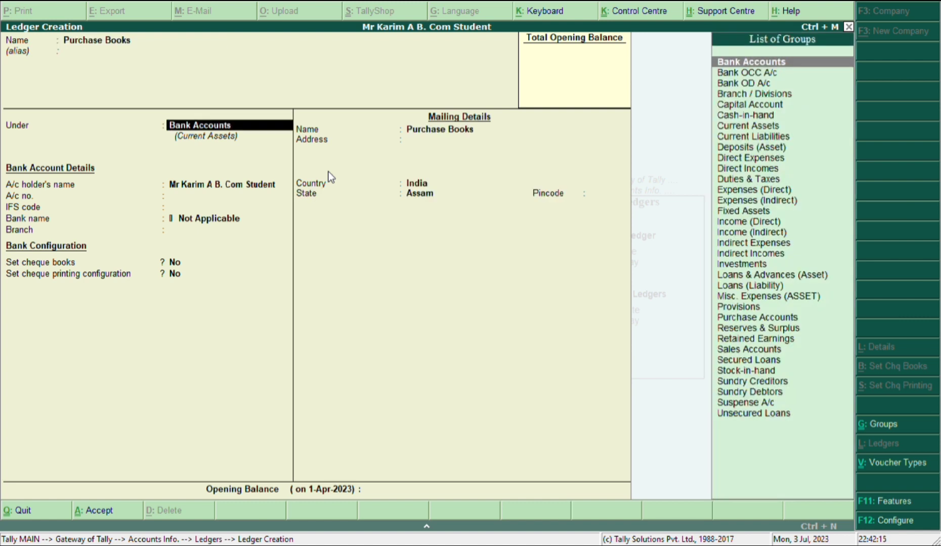
type("In")
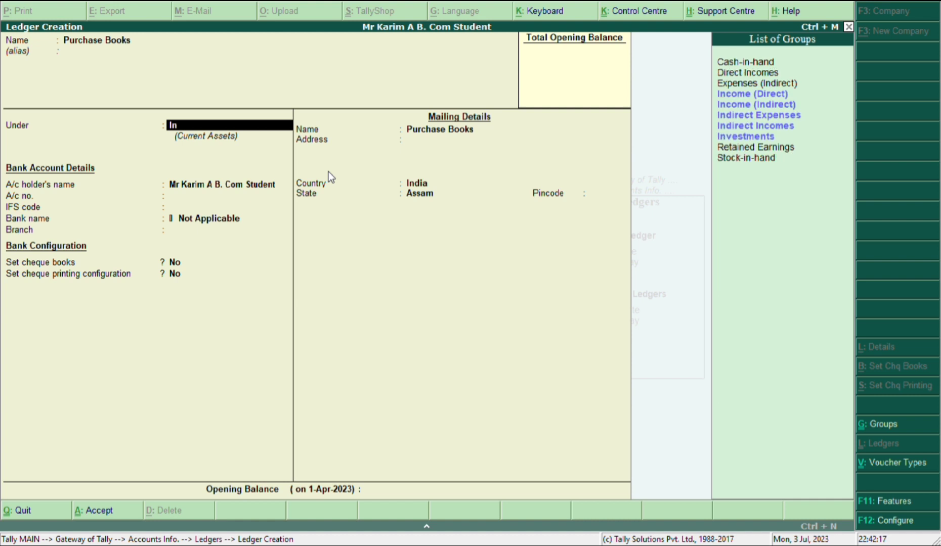
key("Down")
key("Down")
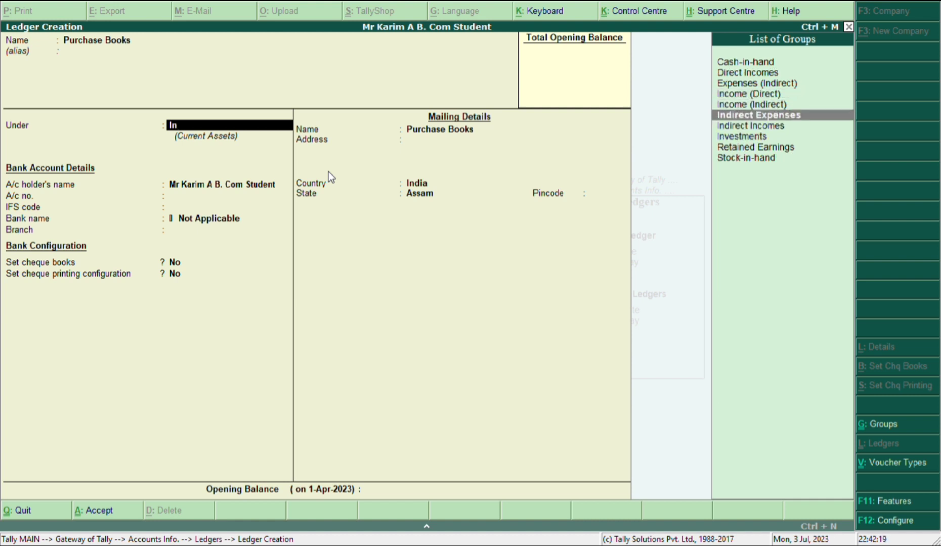
key("Return")
key("Return")
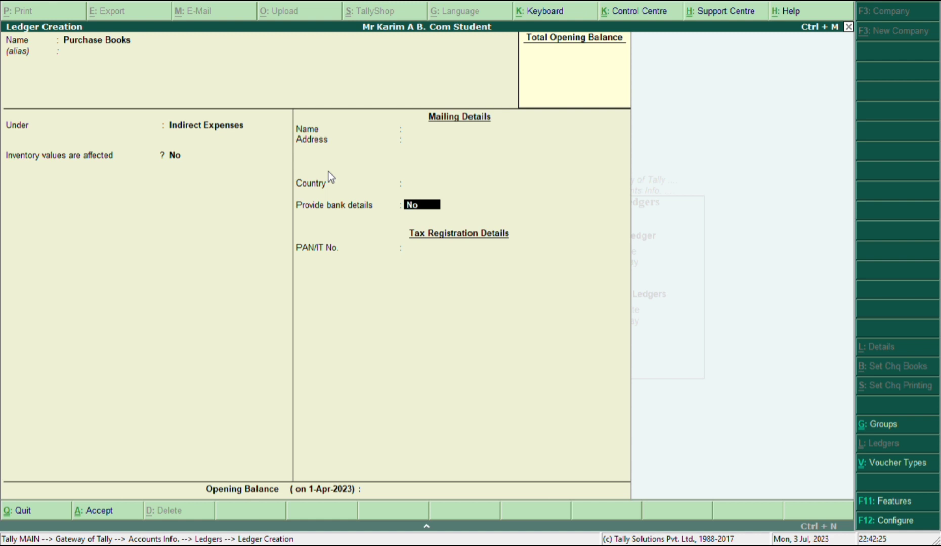
key("Return")
key("Return")
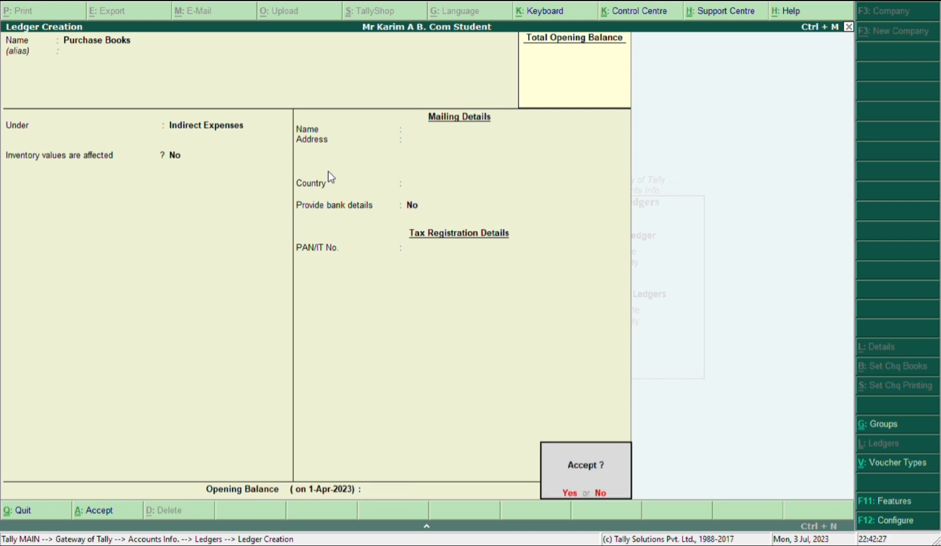
key("Return")
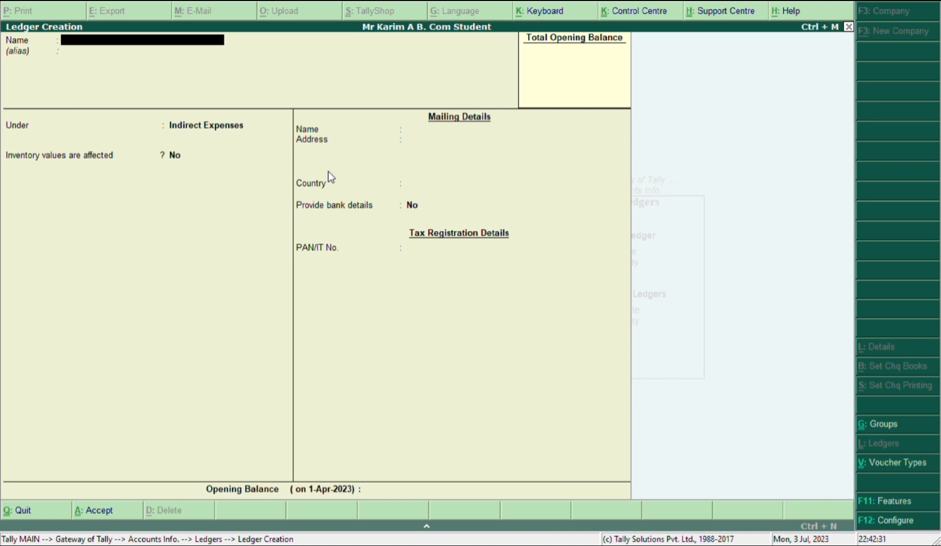
Create the ledger "Conveyance A/c" under Direct Expenses, keeping the other defaults and leaving the opening balance blank
type("Conveyance a/c")
key("Return")
key("Return")
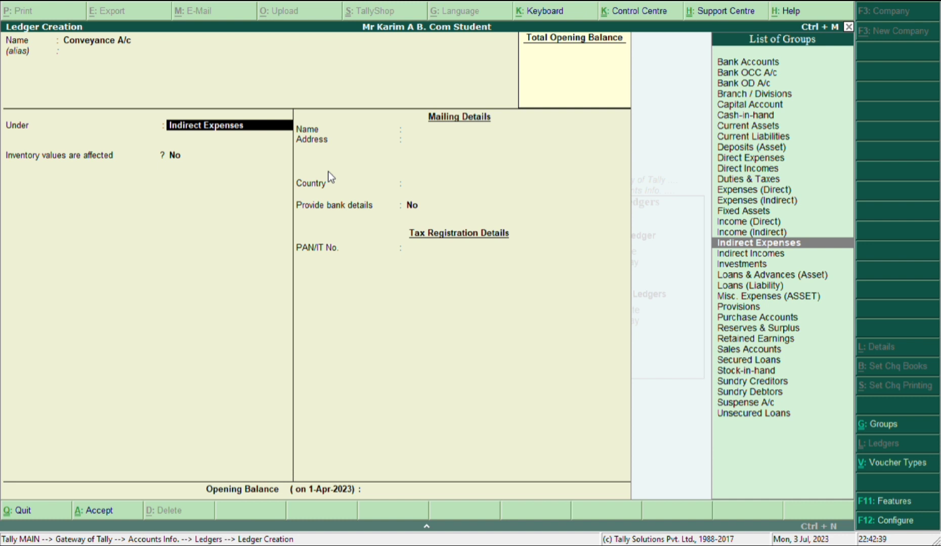
type("D")
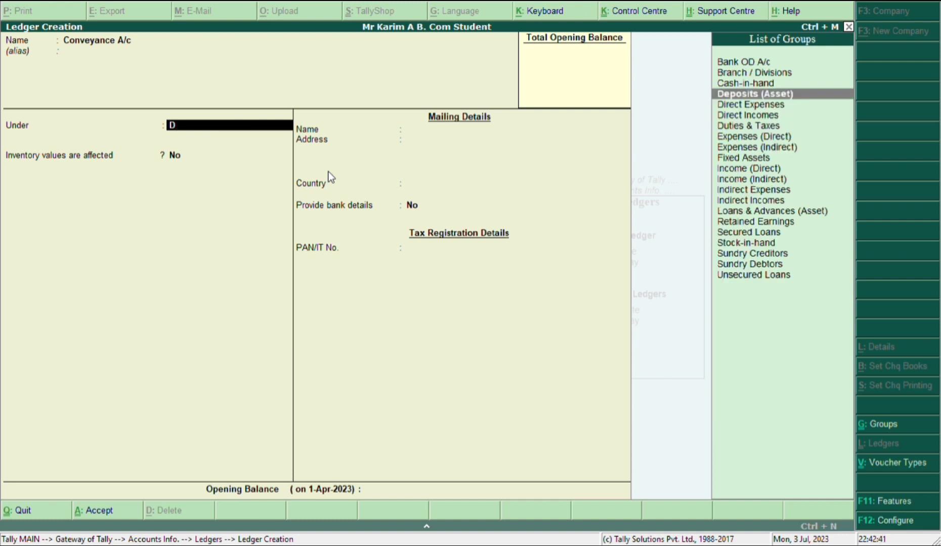
key("Down")
key("Return")
key("Return")
key("Return")
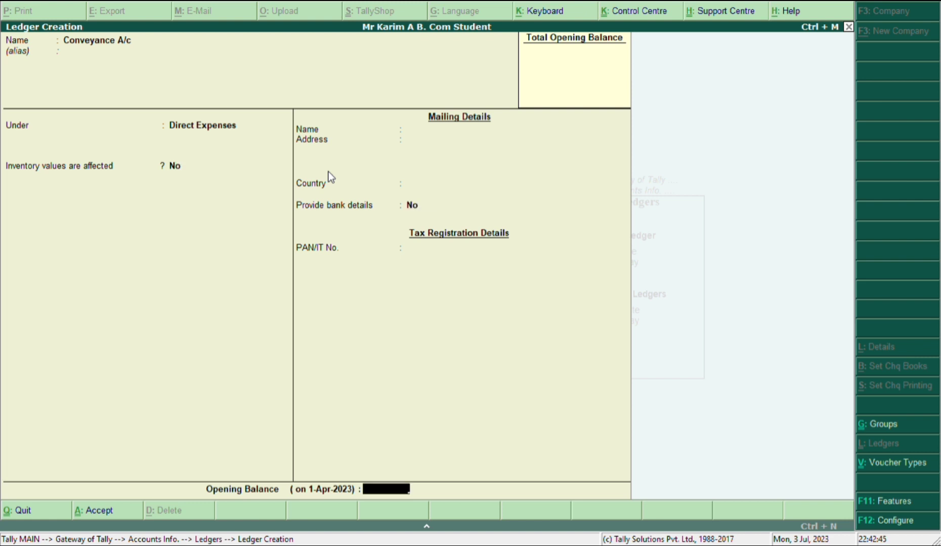
key("Return")
key("Return")
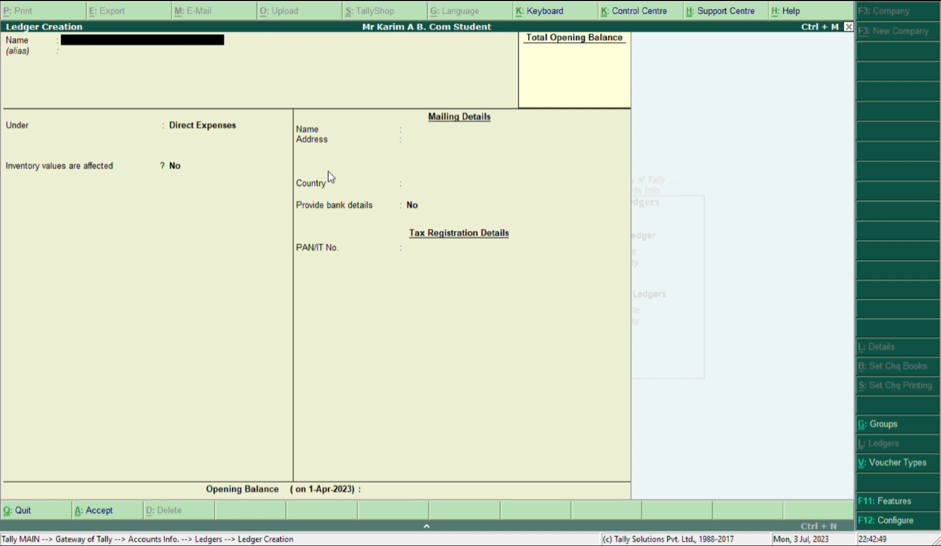
Create the ledger "Refreshment A/c" under Indirect Expenses, keeping the other defaults and leaving the opening balance blank
type("Refreshment A/c")
key("Return")
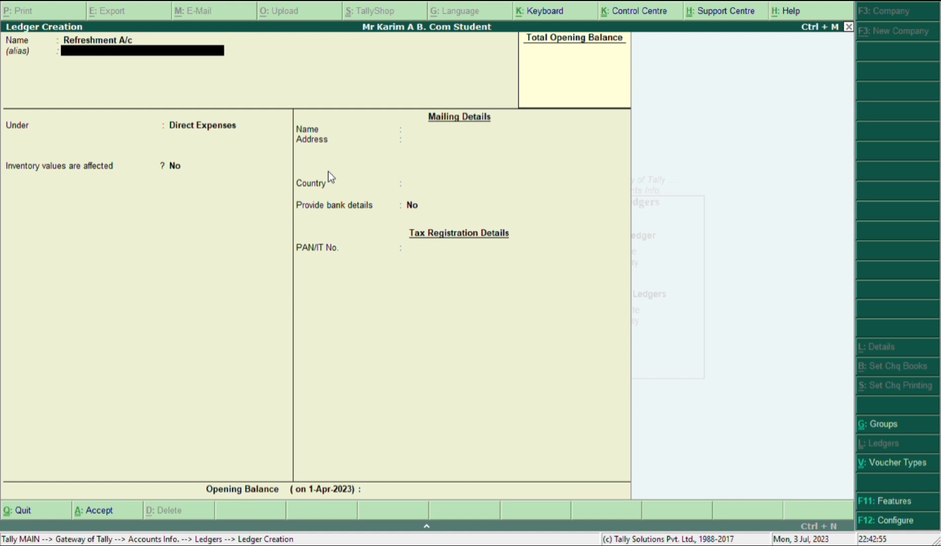
key("Return")
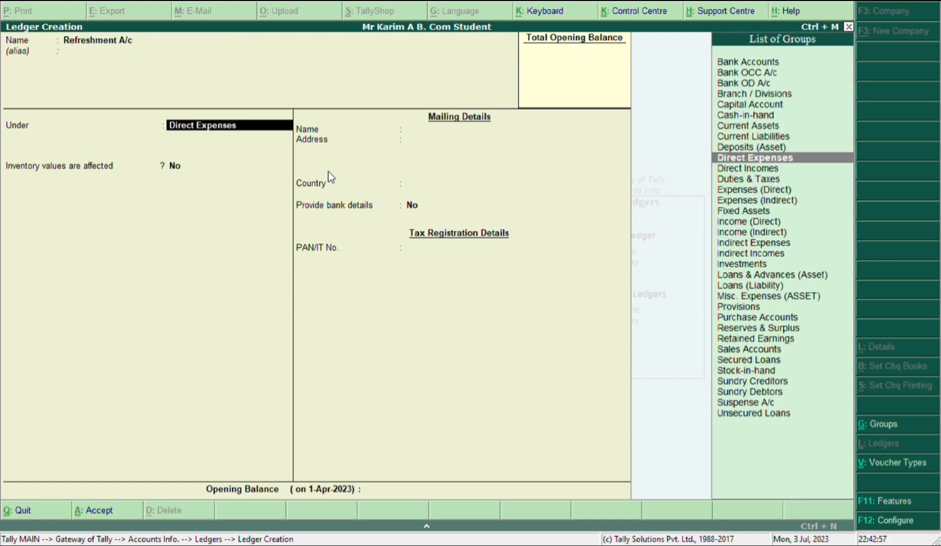
type("I")
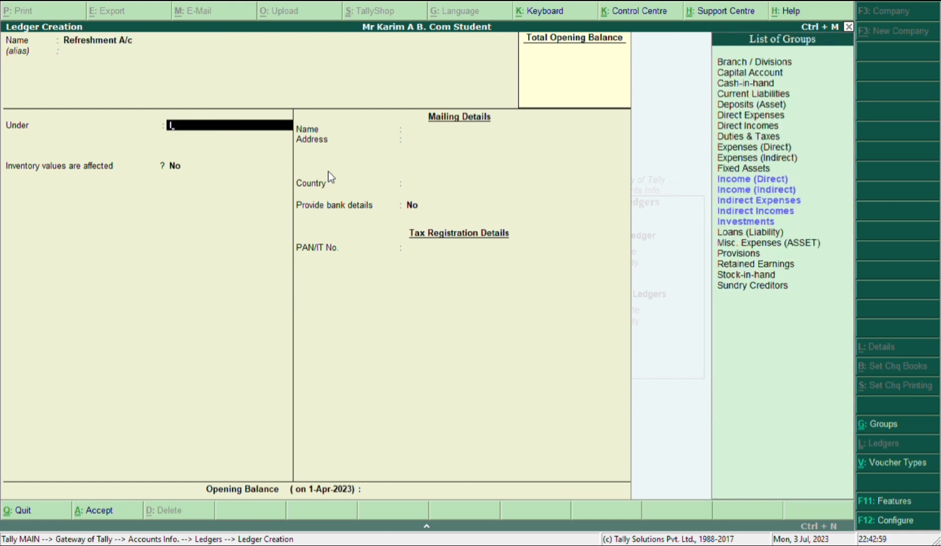
key("Down")
key("Down")
key("Down")
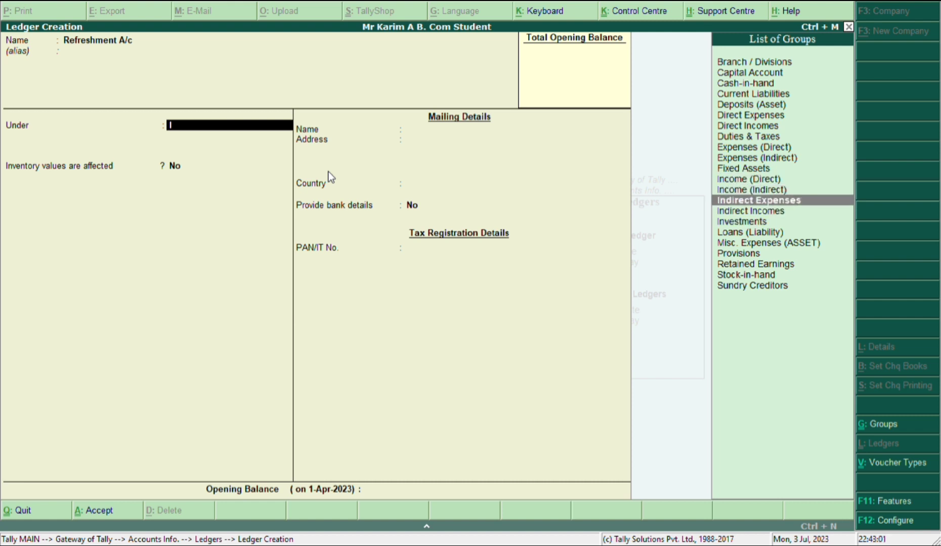
key("Return")
key("Return")
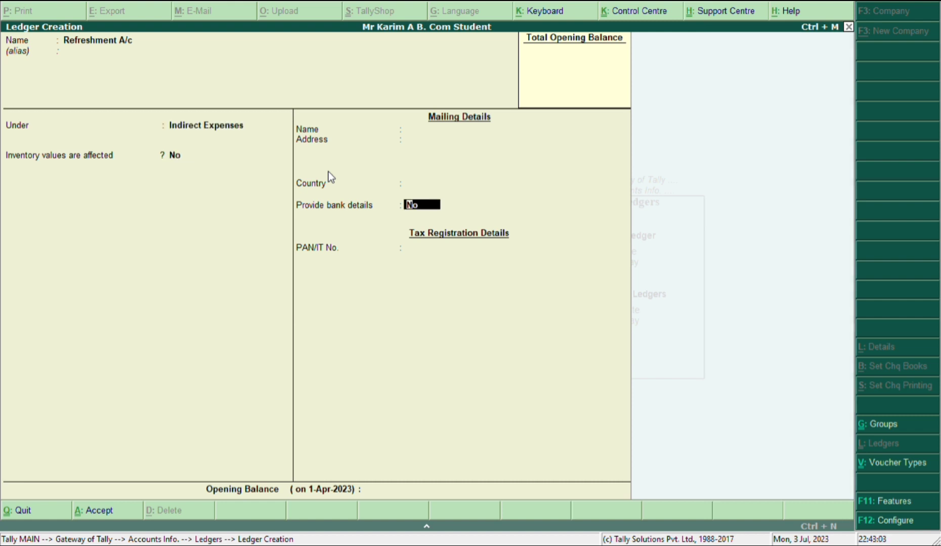
key("Return")
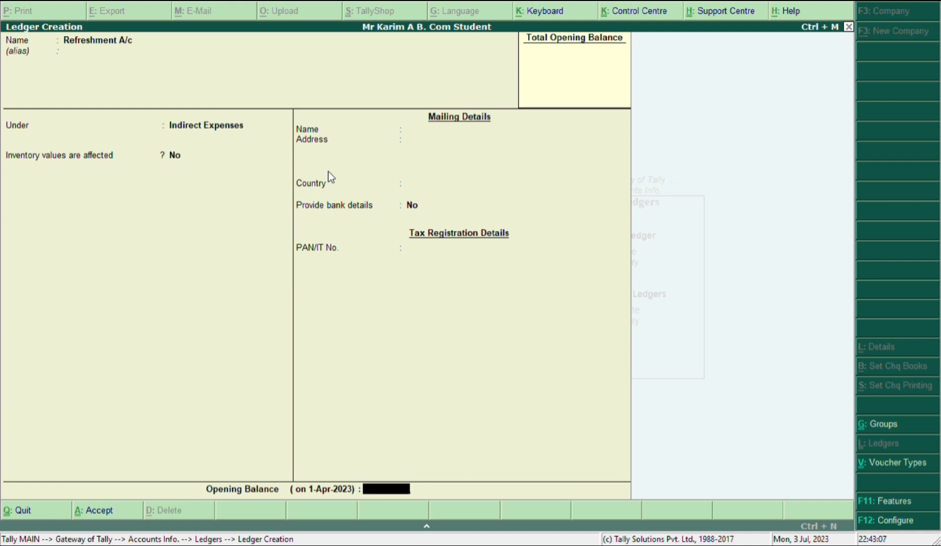
key("Return")
key("Return")
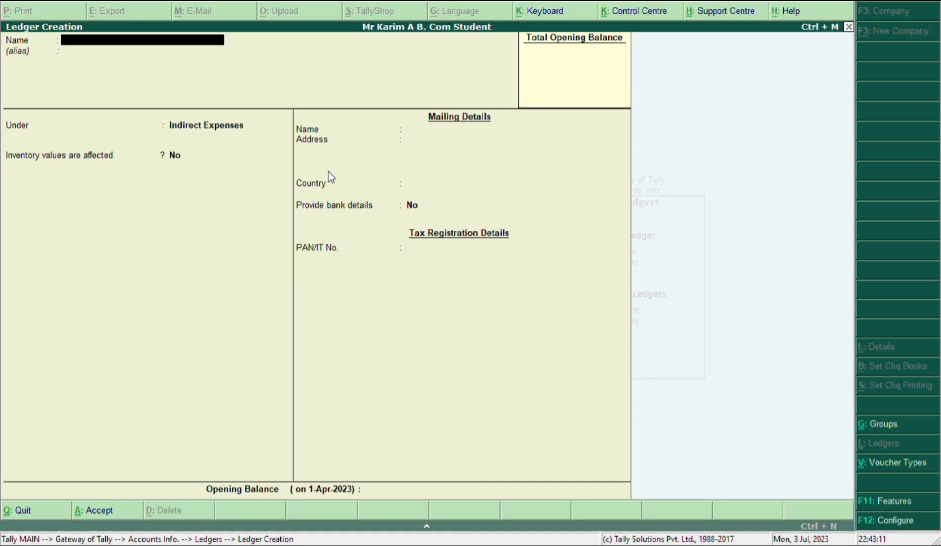
Create the ledger "Income From Coaching" under Indirect Incomes, keeping the other defaults and leaving the opening balance blank
type("Income From Coaching")
key("Return")
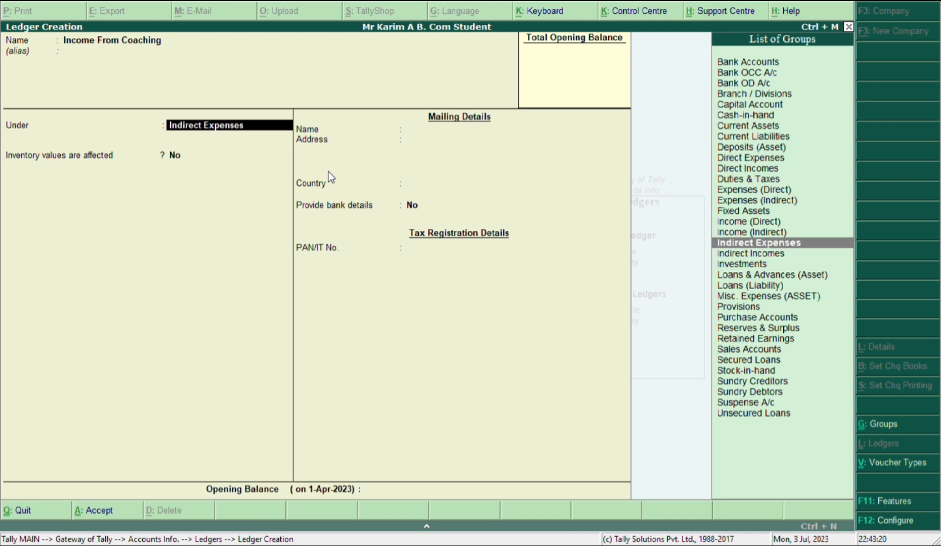
type("Ind")
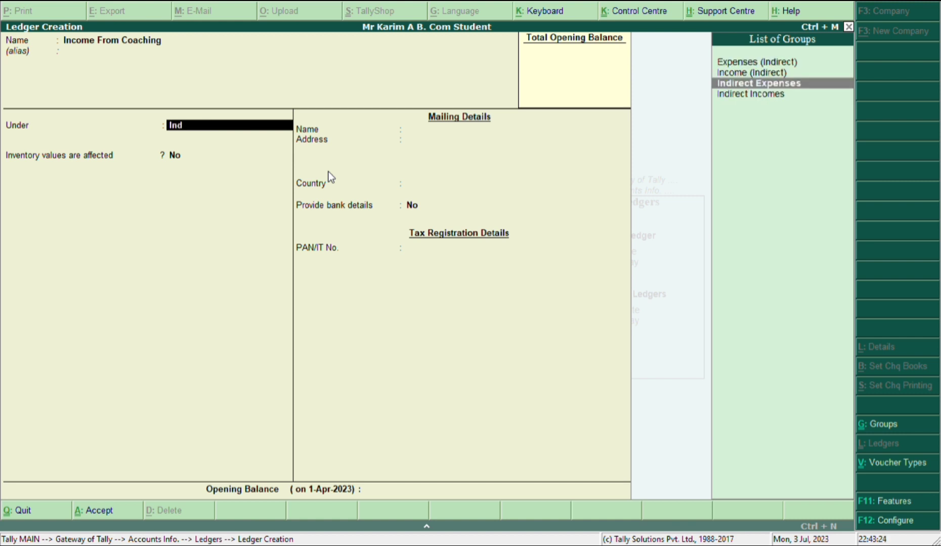
key("Down")
key("Return")
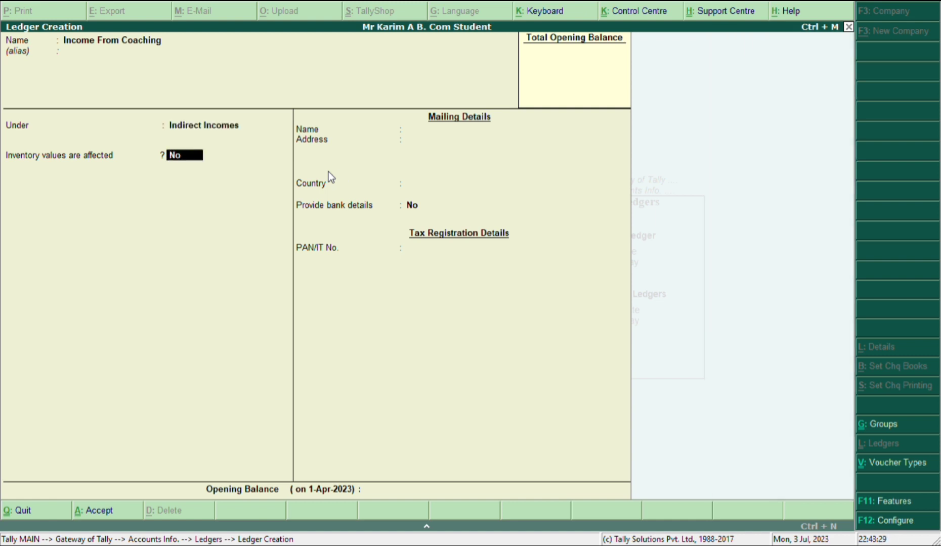
key("Return")
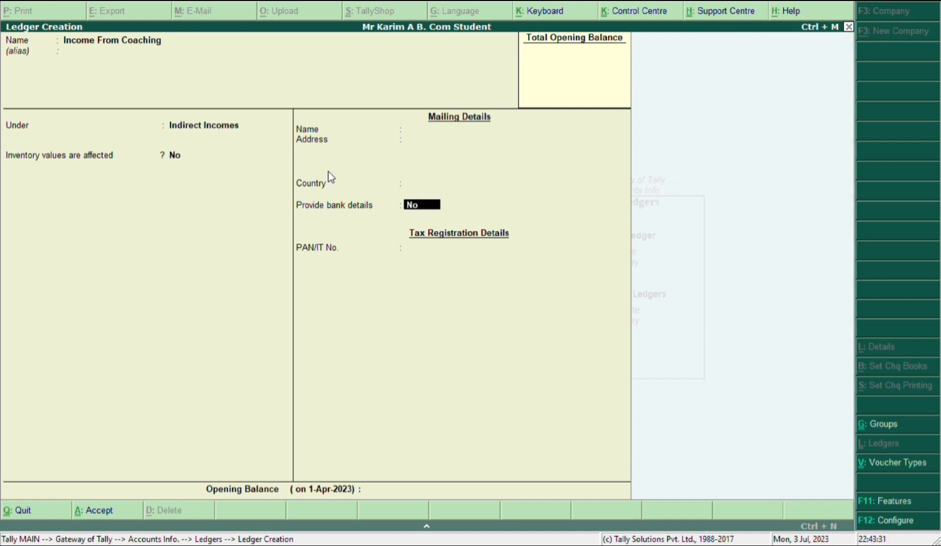
key("Return")
key("Return")
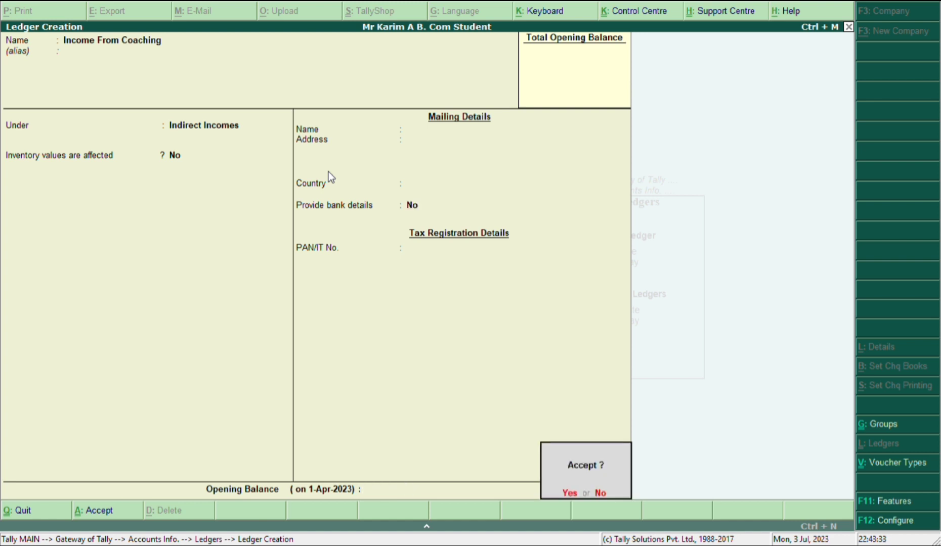
key("Return")
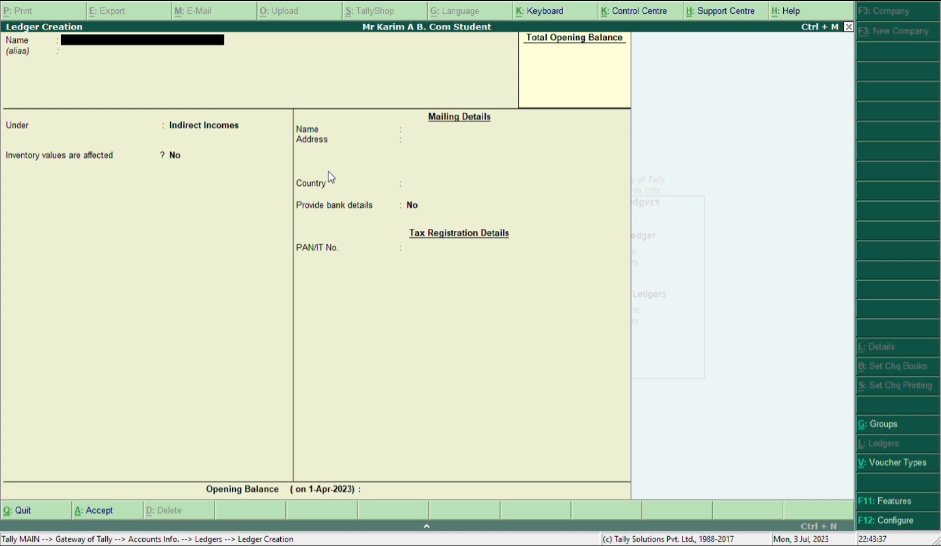
Create the ledger "Loan From Father" under Unsecured Loans, keeping the default mailing details and leaving the tax number and opening balance blank
type("Loan From Father")
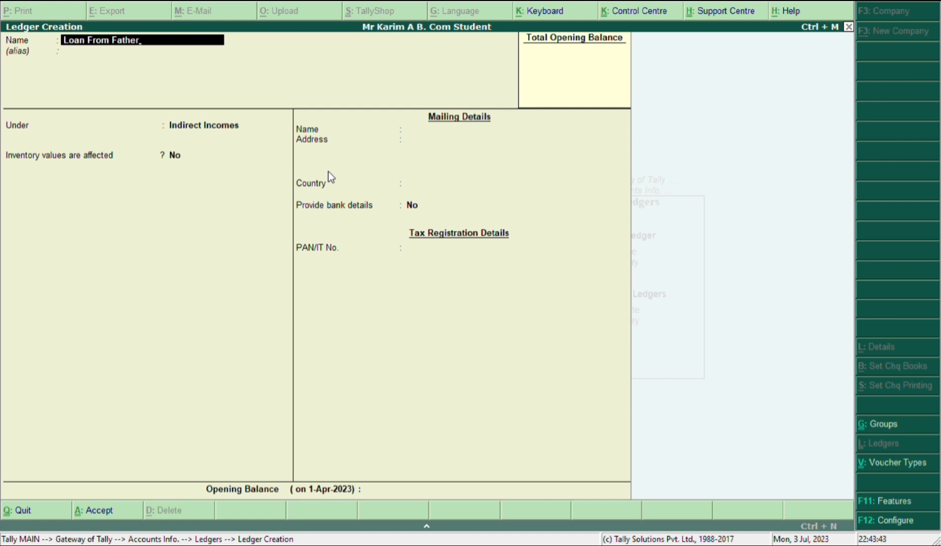
key("Return")
key("Return")
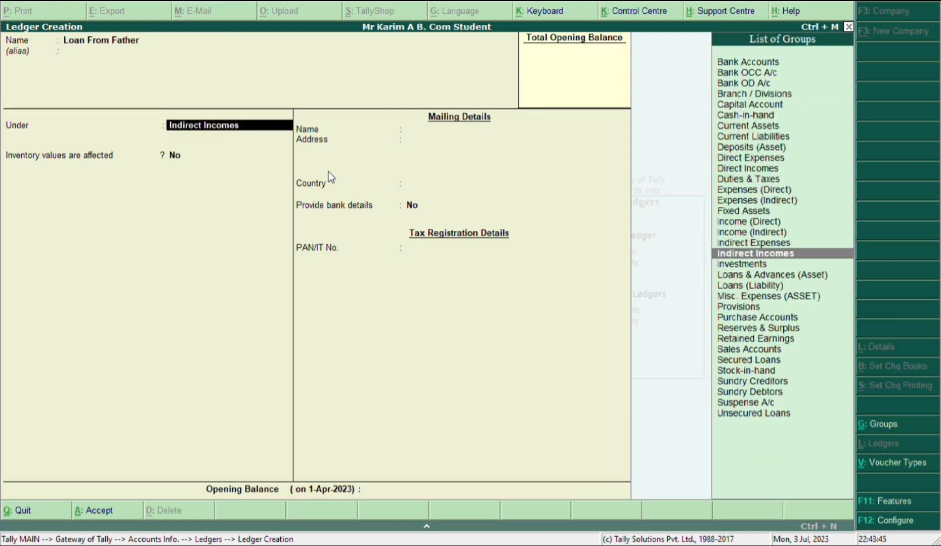
type("Un")
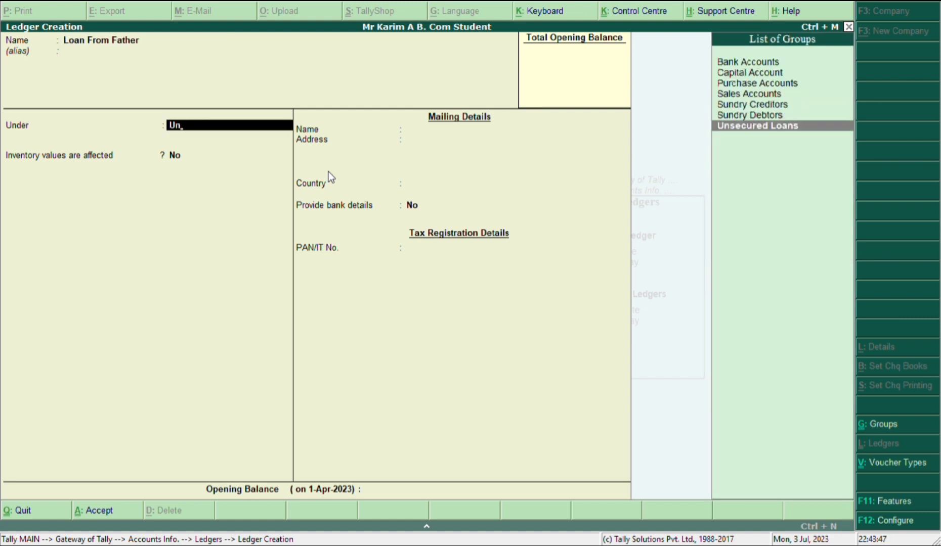
key("Return")
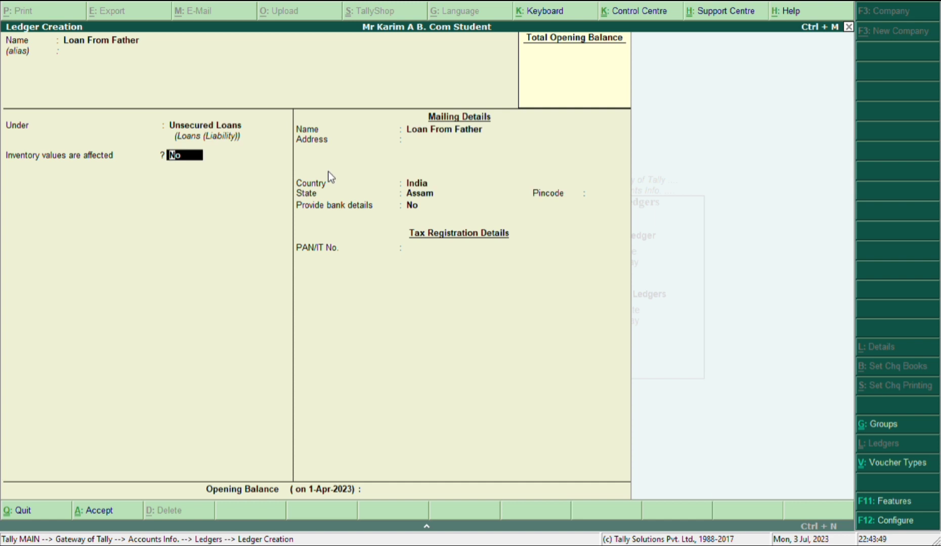
key("Return")
key("Return")
key("Return")
key("Return")
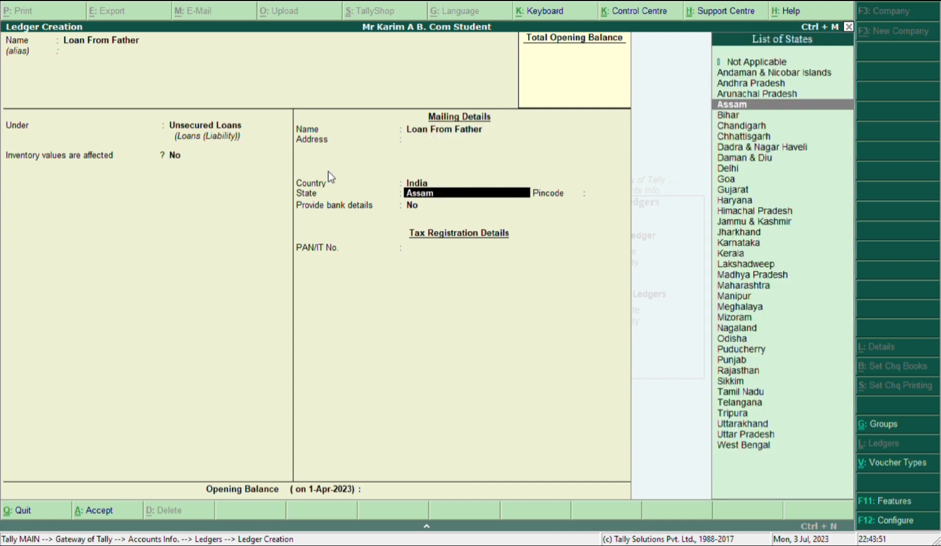
key("Return")
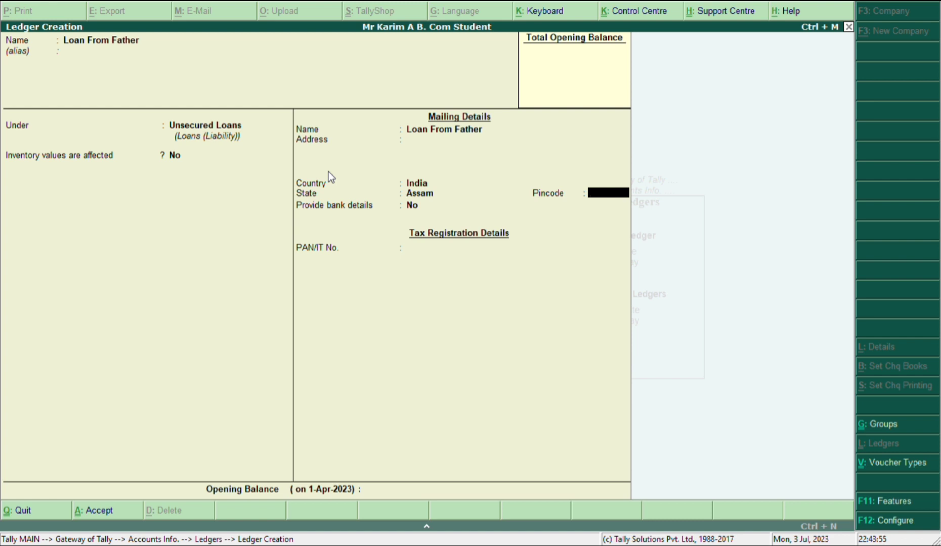
key("Return")
key("Return")
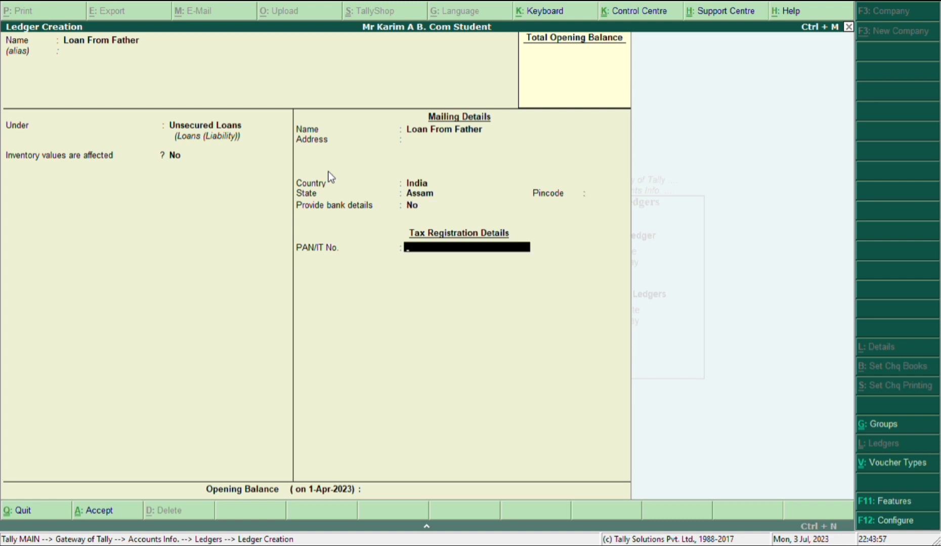
key("Return")
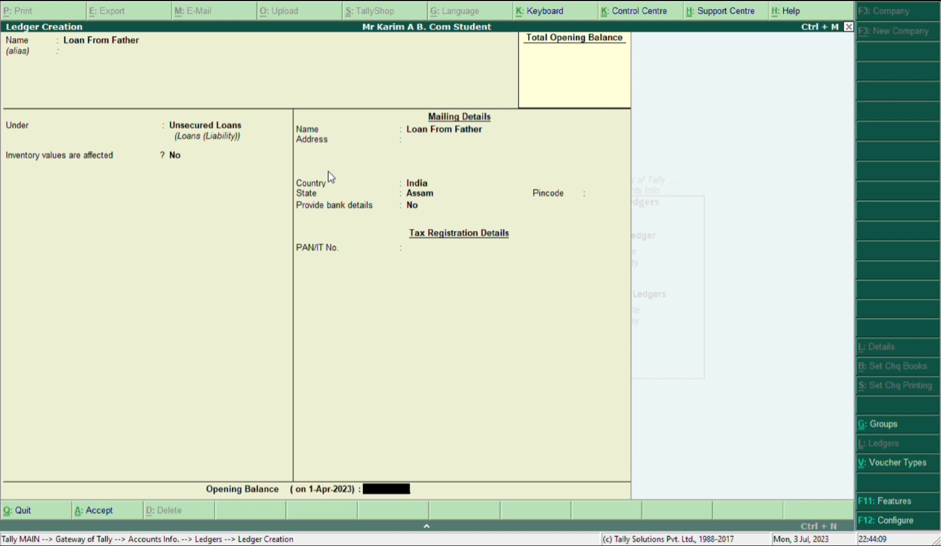
key("Return")
key("Return")
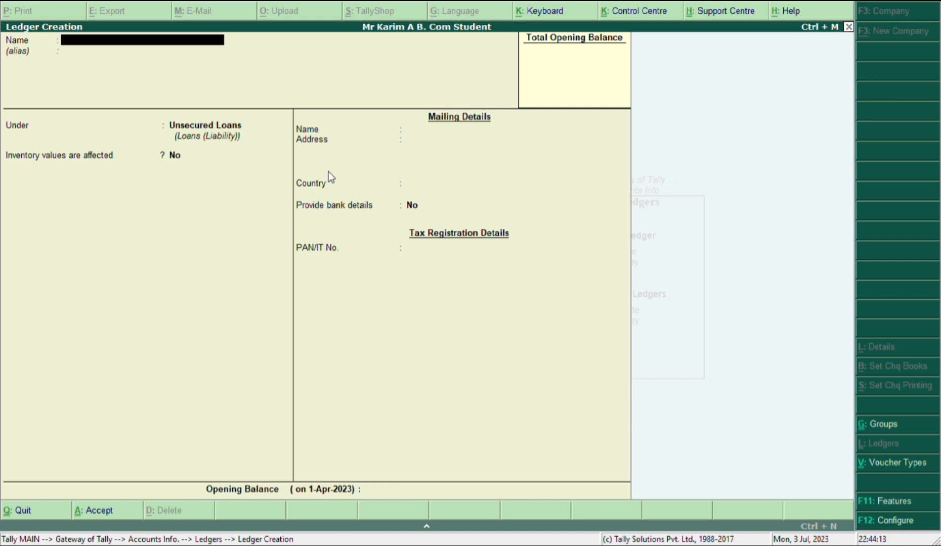
Create the ledger "Examination Fee" under Indirect Expenses, keeping the other defaults and leaving the opening balance blank
type("Examination Fee")
key("Return")
key("Return")
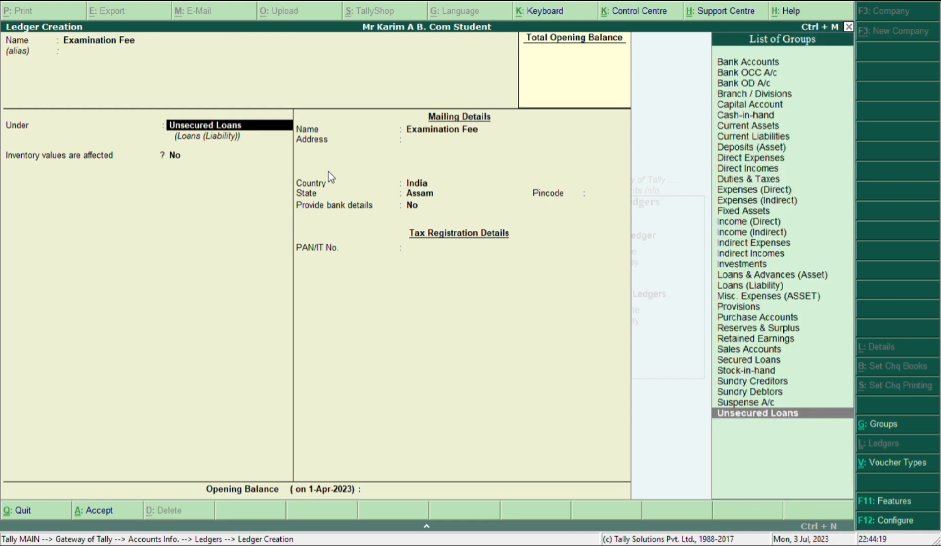
type("In")
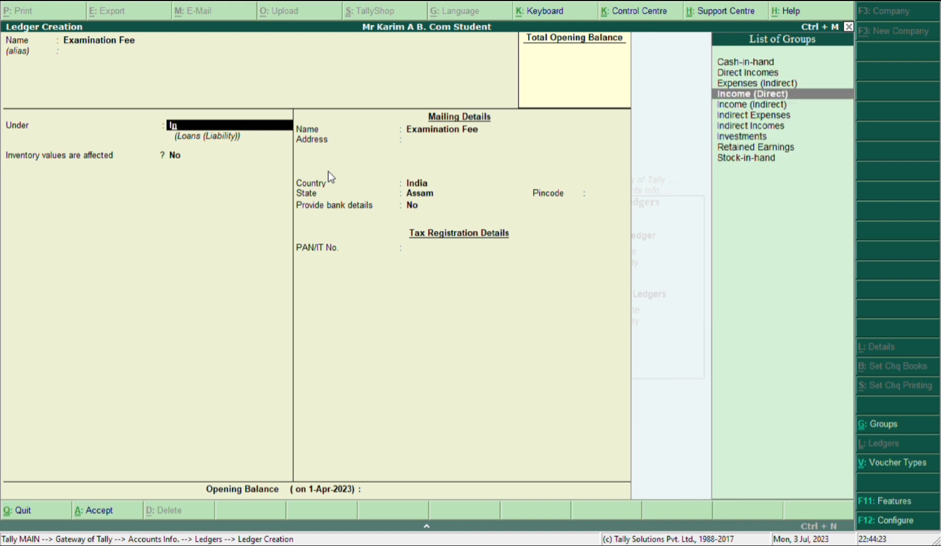
key("Down")
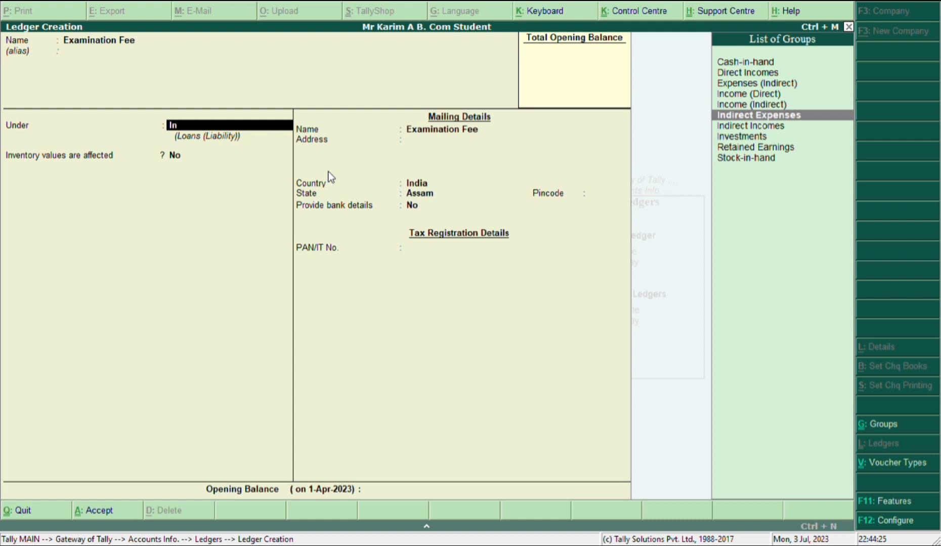
key("Return")
key("Return")
key("Return")
key("Return")
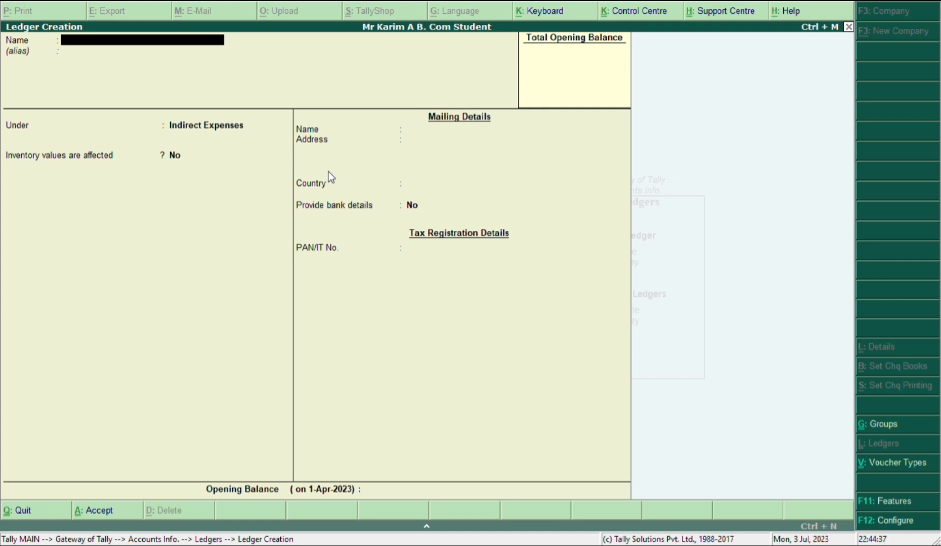
Leave ledger creation and open a new receipt voucher under Accounting Vouchers
key("Escape")
key("y")
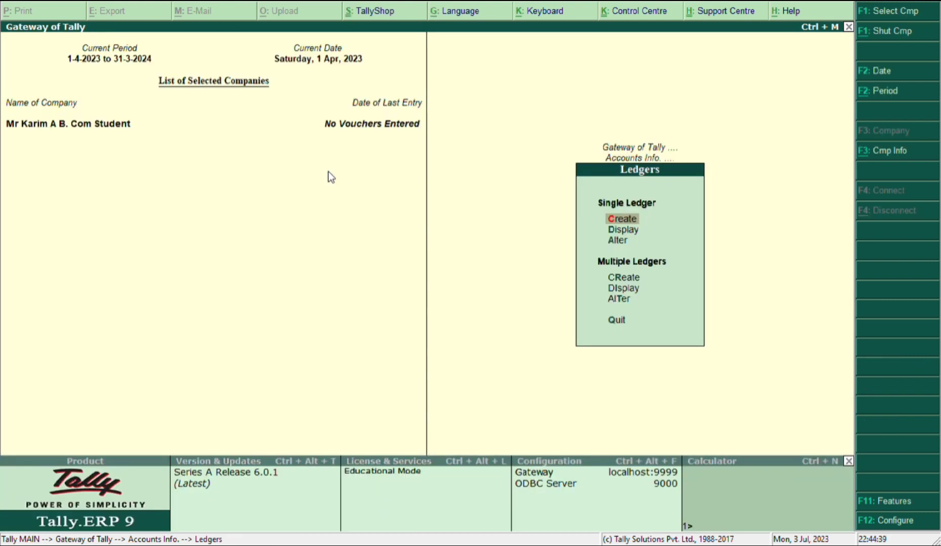
key("Escape")
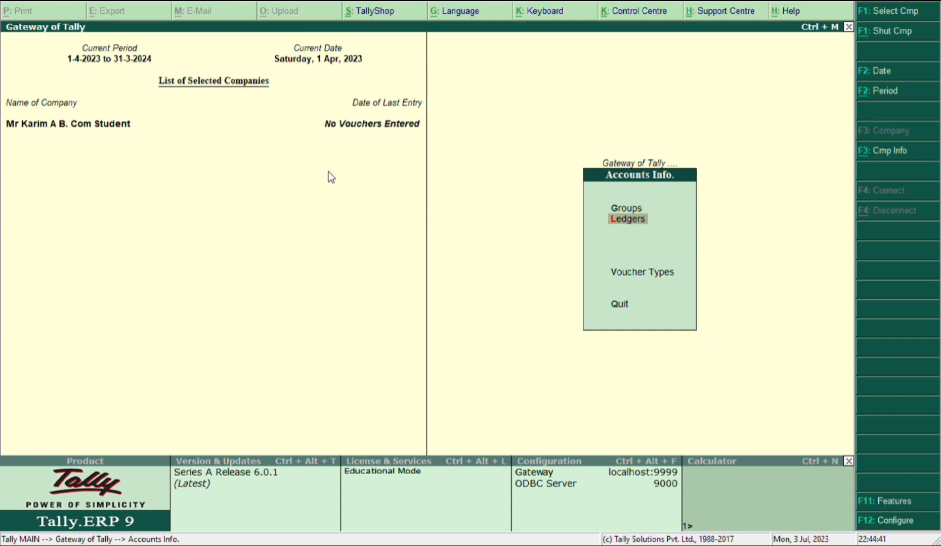
key("Escape")
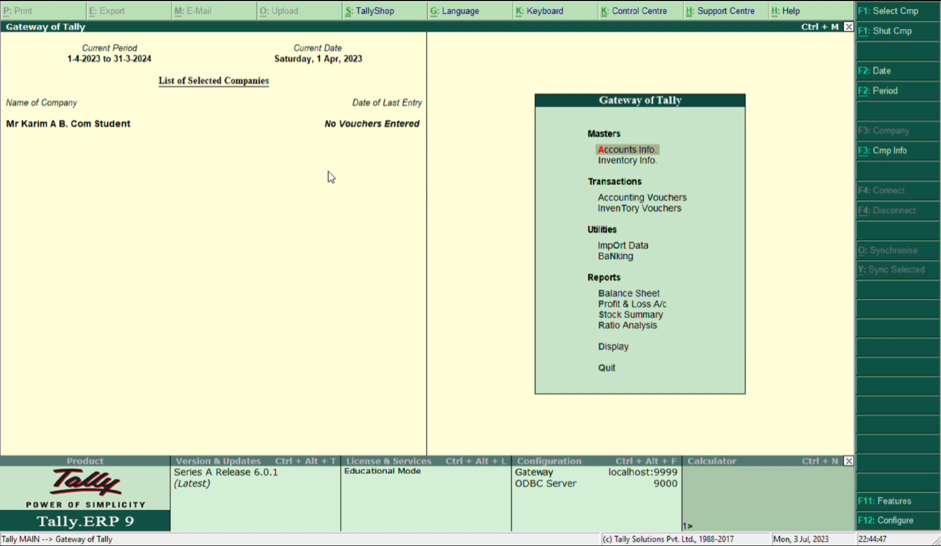
key("Down")
key("Down")
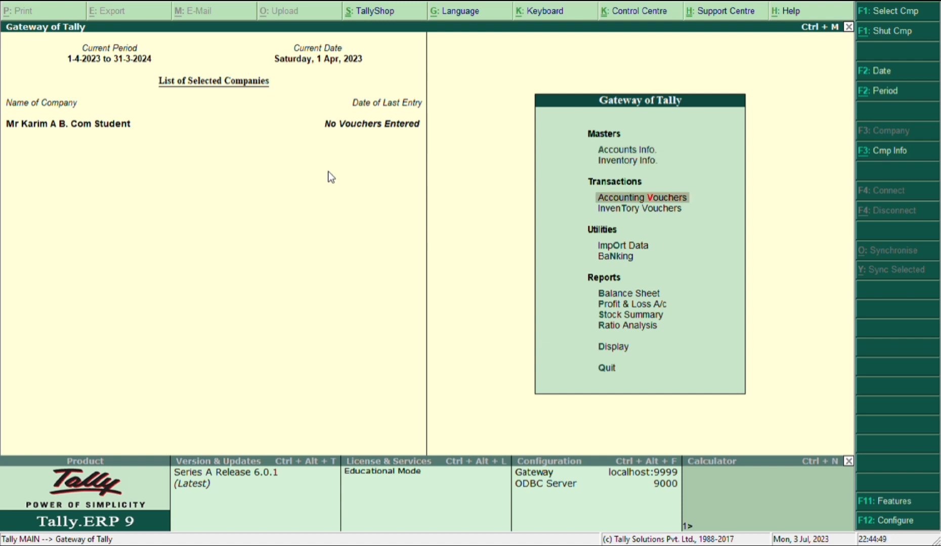
key("Return")
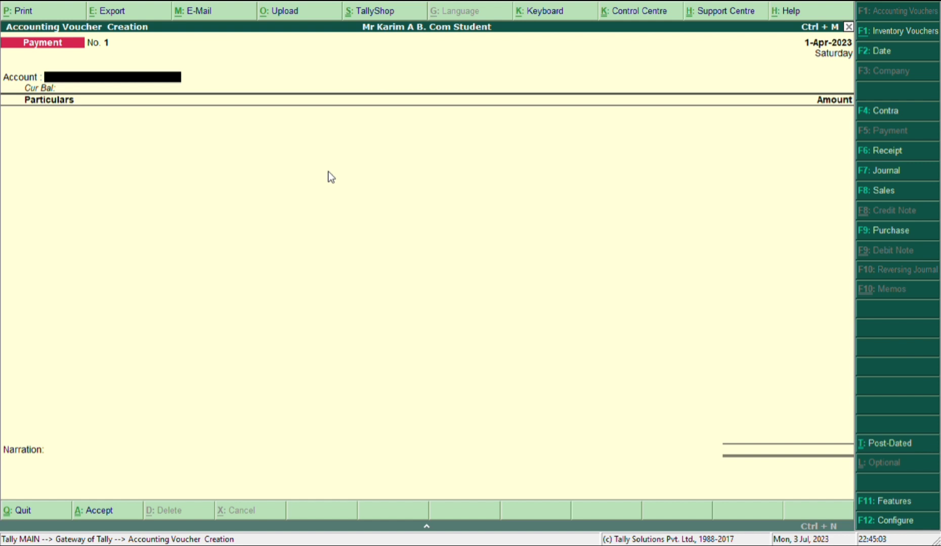
key("F6")
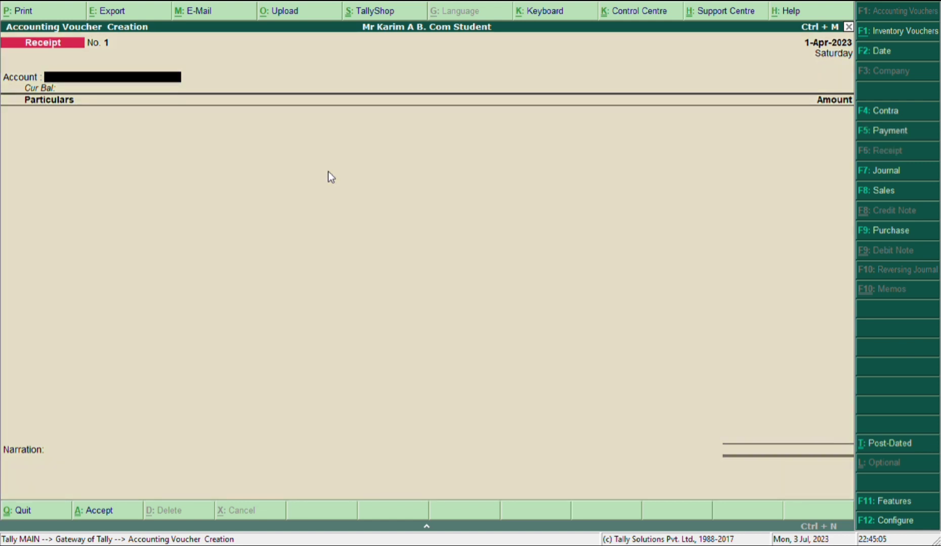
Record the receipt in the Cash account against the owner's capital ledger with an amount of 2000
key("Return")
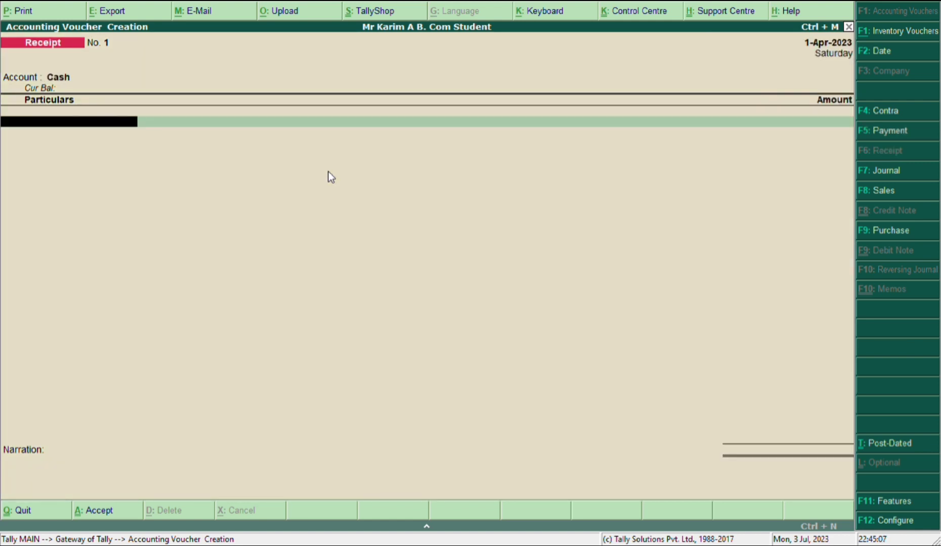
type(".")
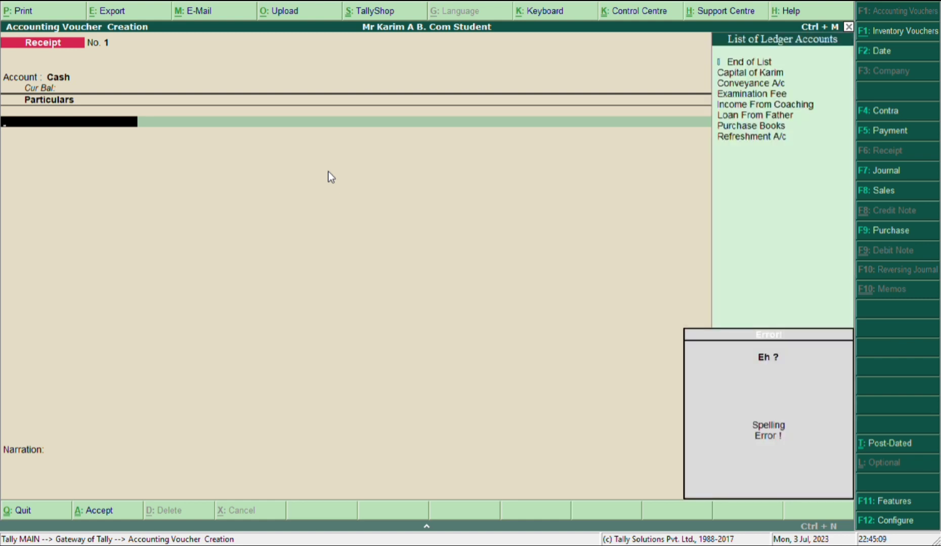
key("BackSpace")
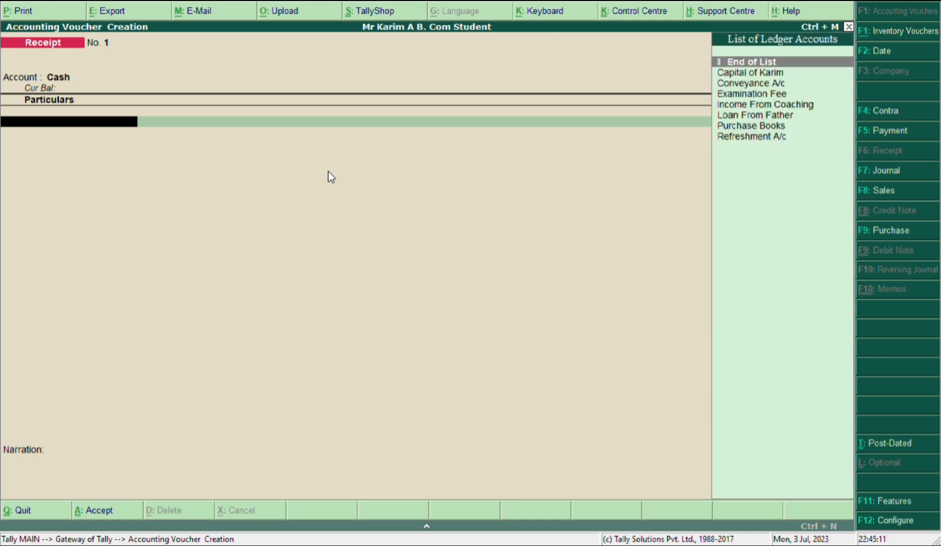
key("Down")
key("Return")
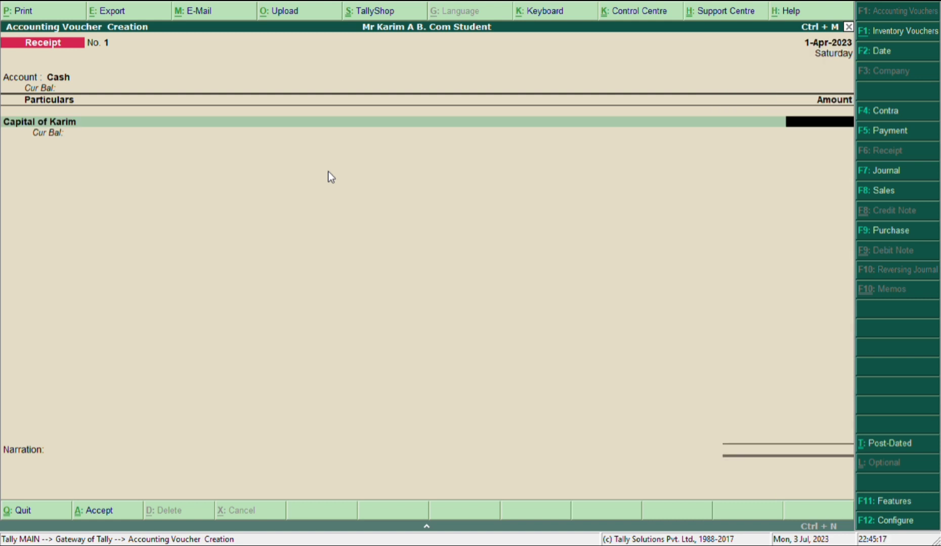
type("2000")
key("Return")
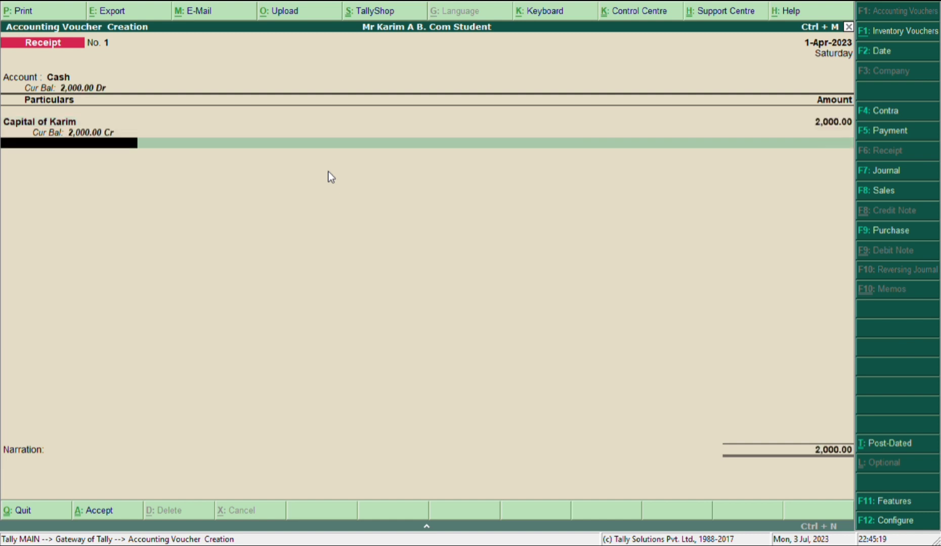
Add the narration "Being cash receipt as capital" to the receipt voucher and save it
key("Return")
type("B")
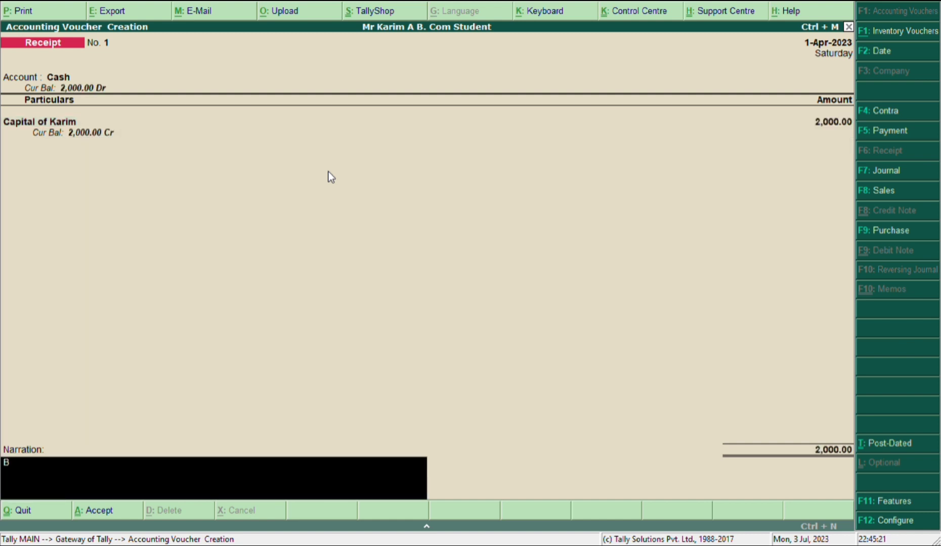
type("eing cash receipt a")
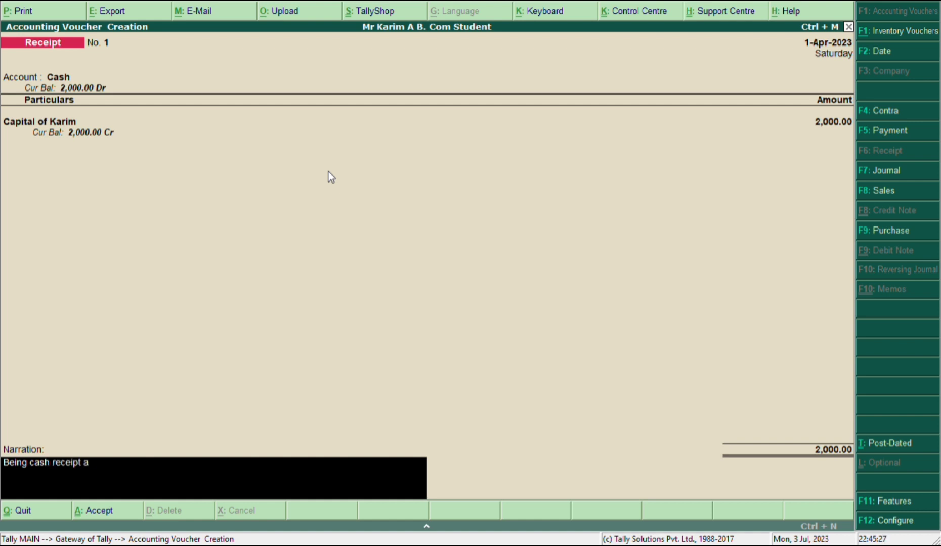
type("s capital")
key("Return")
key("Return")
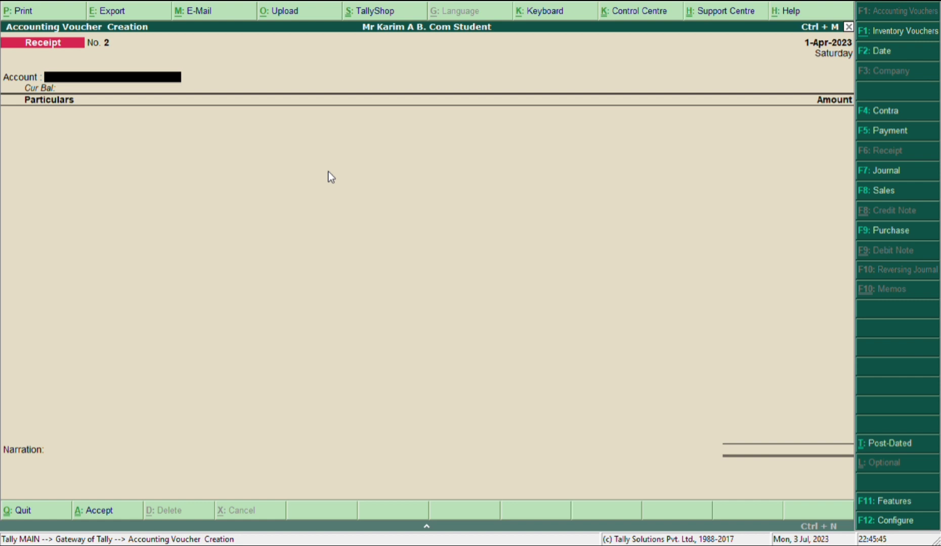
Start a contra voucher with Cash as the account and SBI Hojai as the particulars ledger
key("F4")
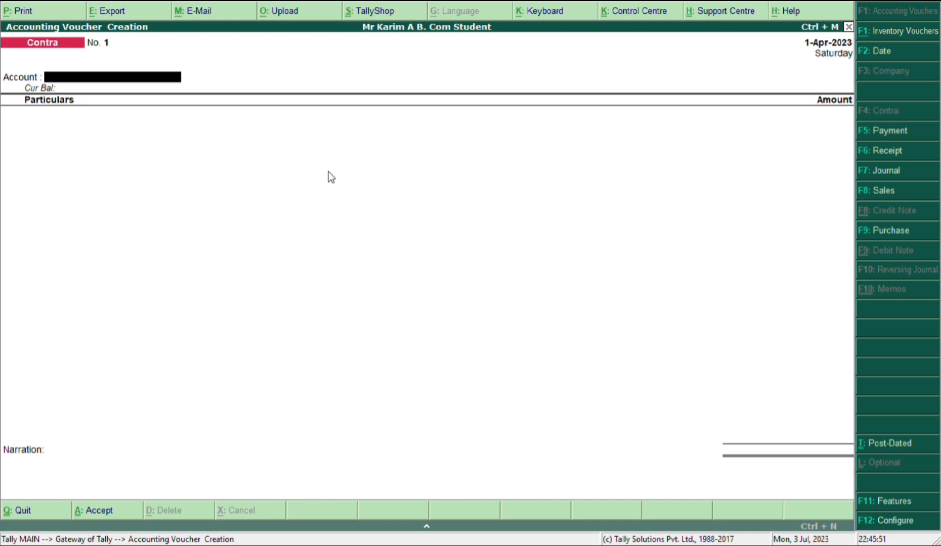
type("C")
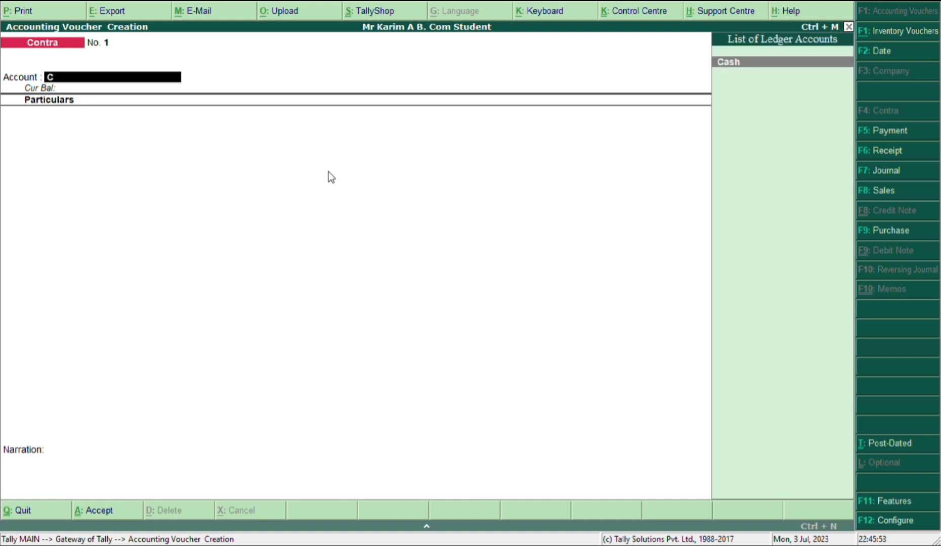
key("Return")
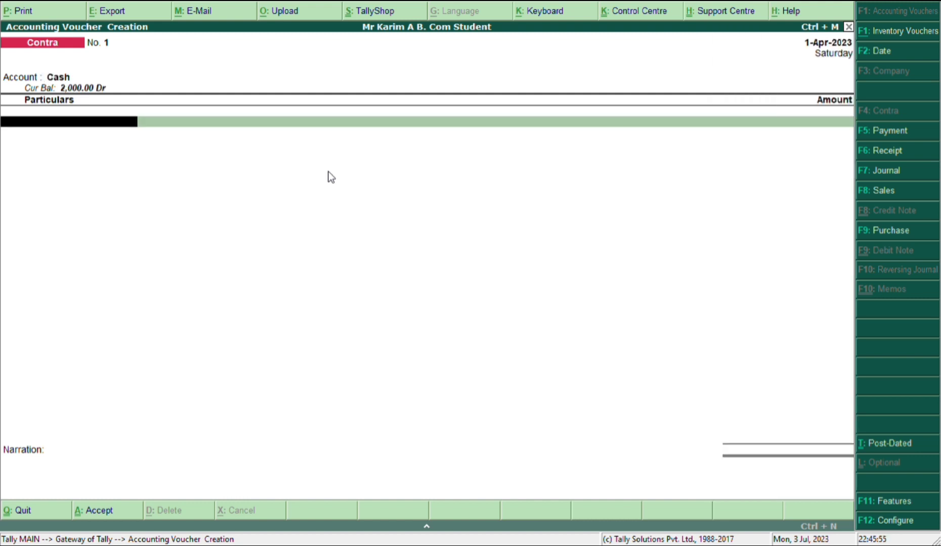
key("Down")
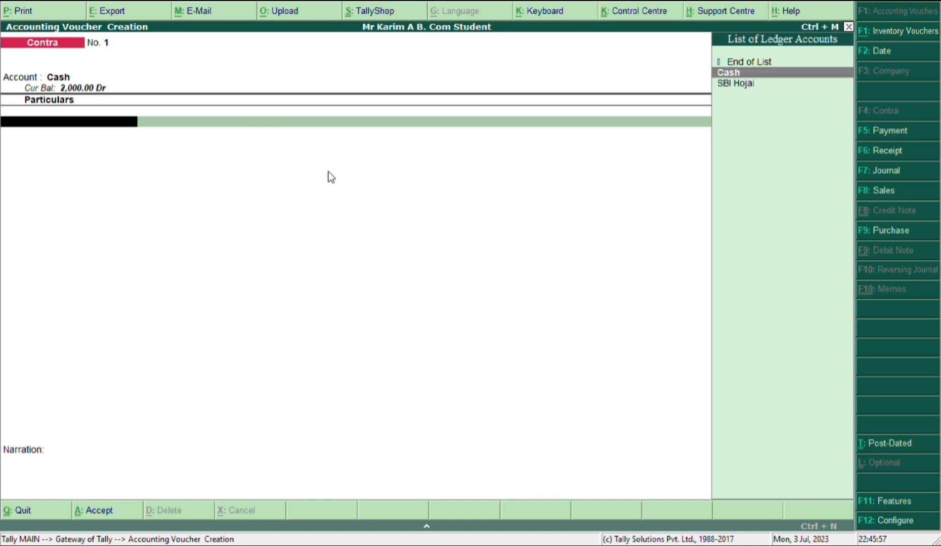
key("Down")
key("Return")
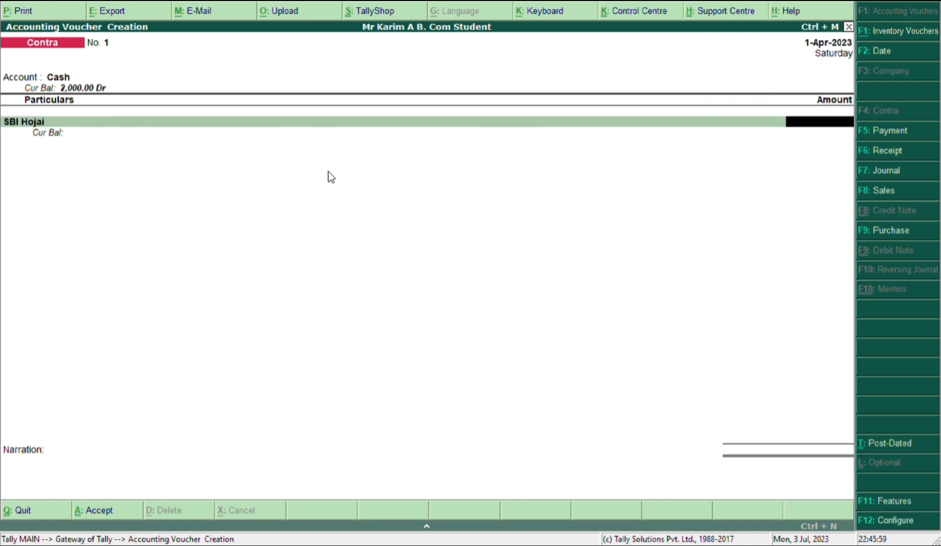
Enter 1000 for SBI Hojai, keeping the default cheque allocation and leaving the instrument number blank
type("1000")
key("Return")
key("Return")
key("Return")
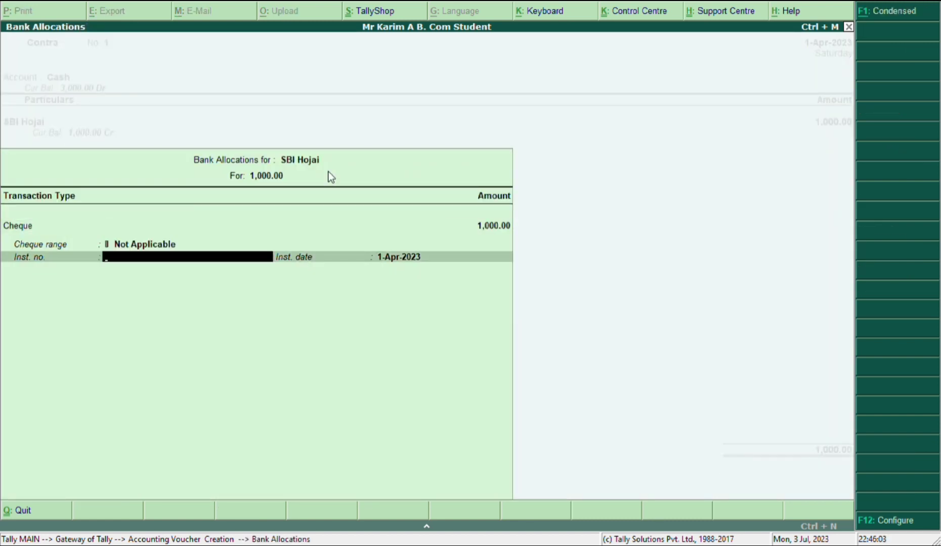
key("Return")
key("Return")
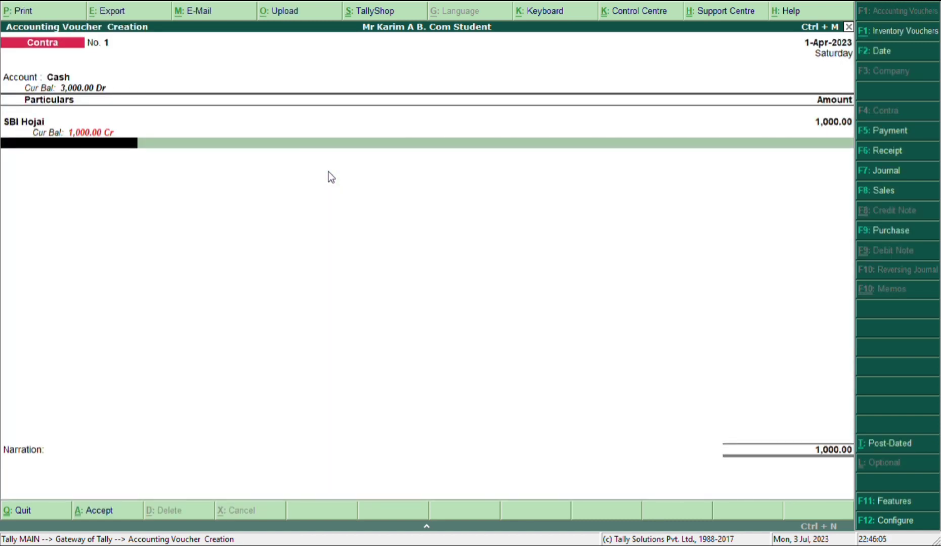
Swap the contra voucher's ledgers so SBI Hojai is the account and Cash the particulars, keeping the amount of 1000
key("BackSpace")
key("BackSpace")
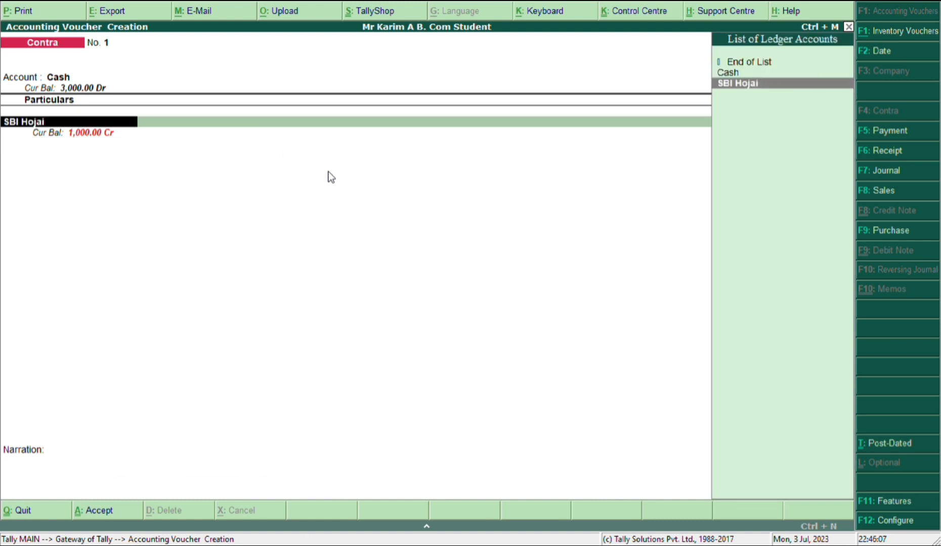
key("Down")
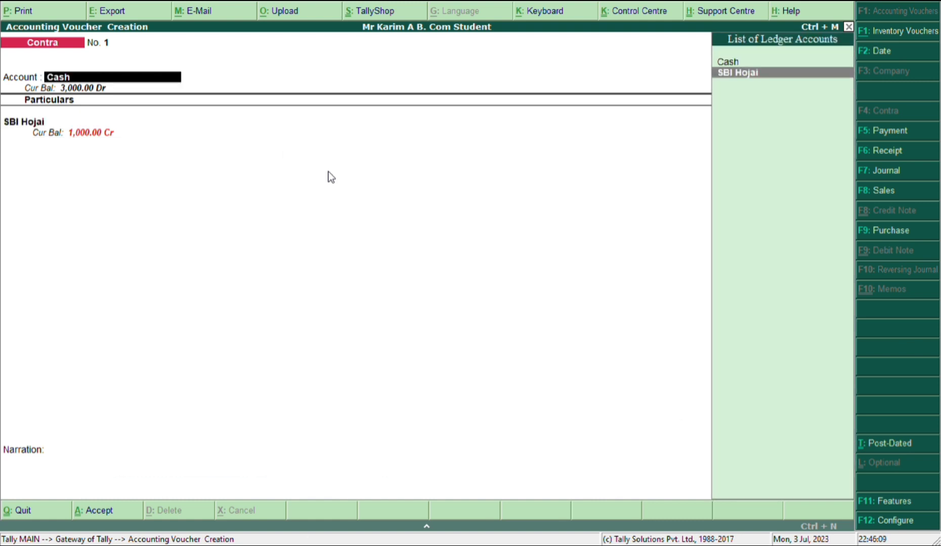
key("Return")
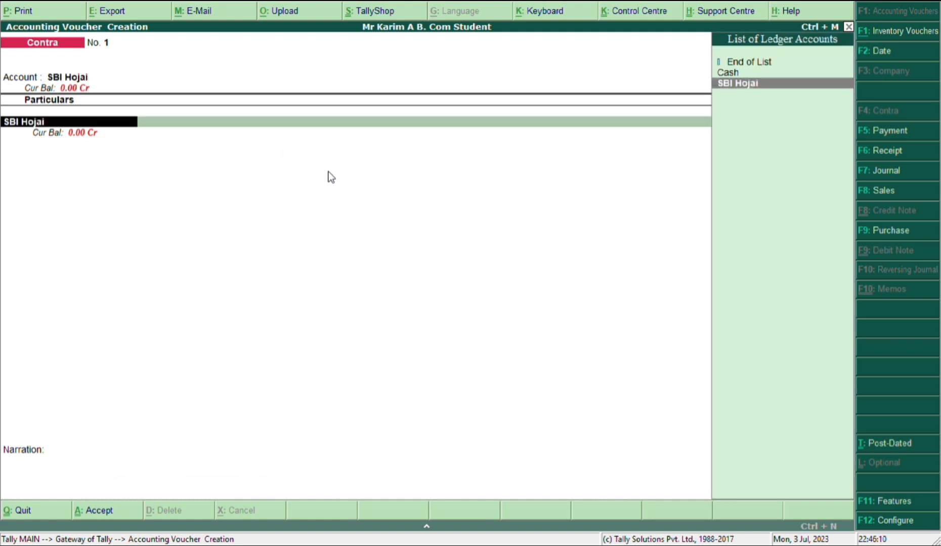
key("Up")
key("Return")
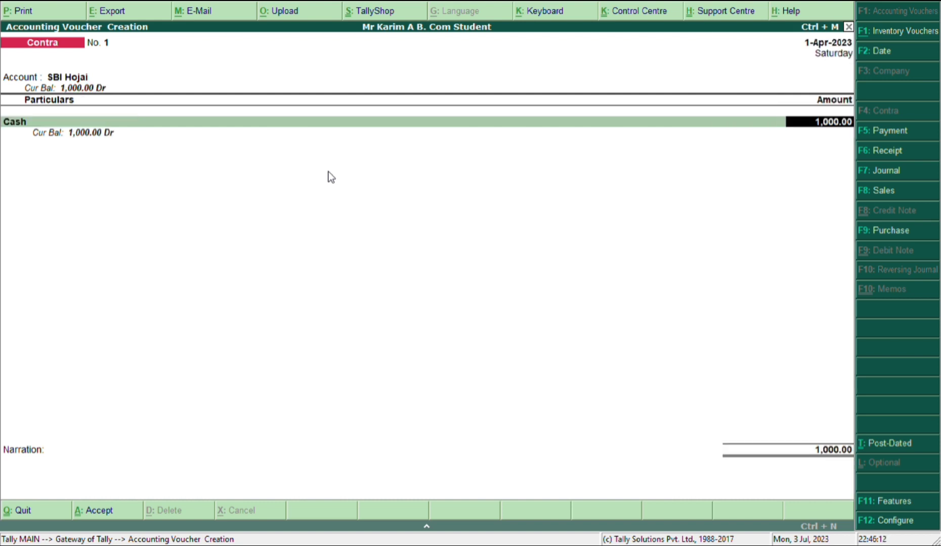
key("Return")
key("Return")
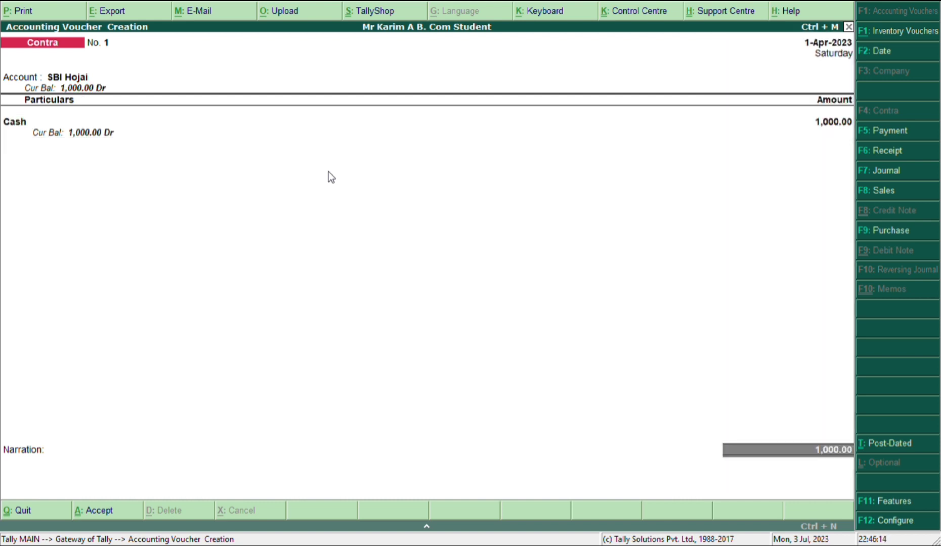
Allocate the SBI Hojai deposit as cash, setting the denominations to 2 notes of 500
key("Return")
key("Return")
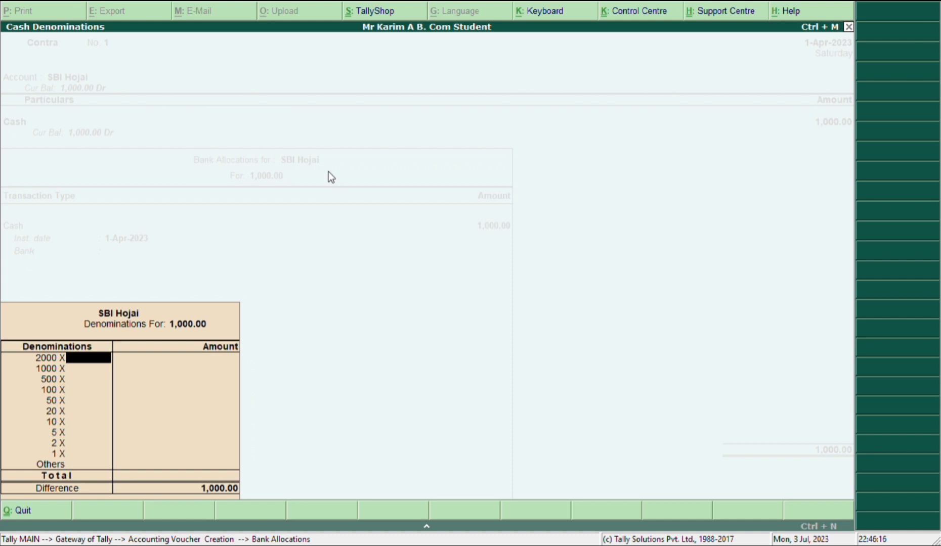
key("Return")
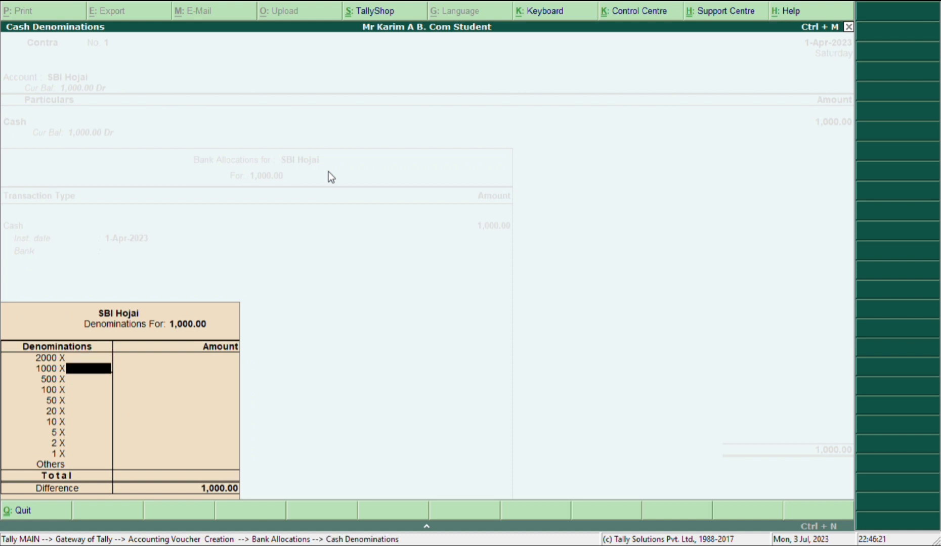
key("Return")
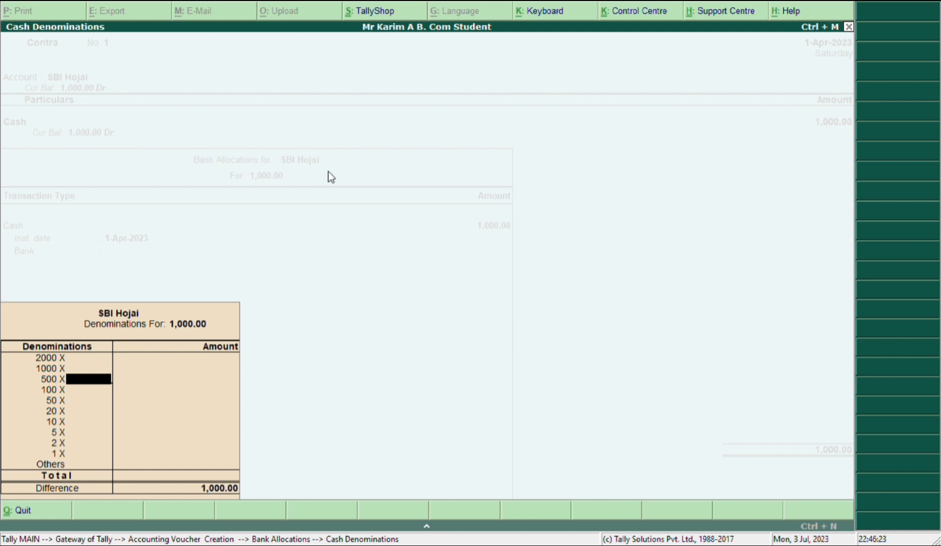
type("2")
key("Return")
key("Return")
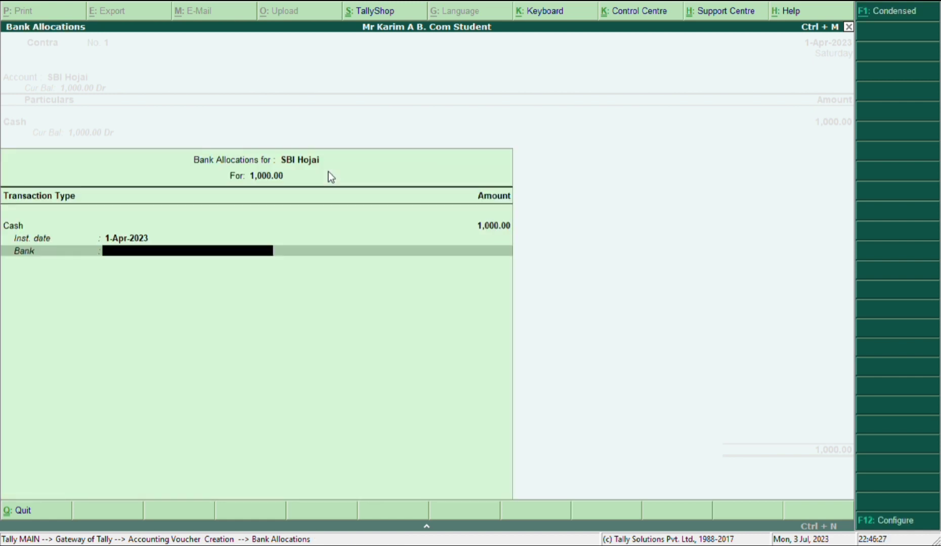
Finish the bank allocation and save the contra voucher with the narration "Being cash deposited into bank for initial deposit of new account opening"
key("Return")
type("Being")
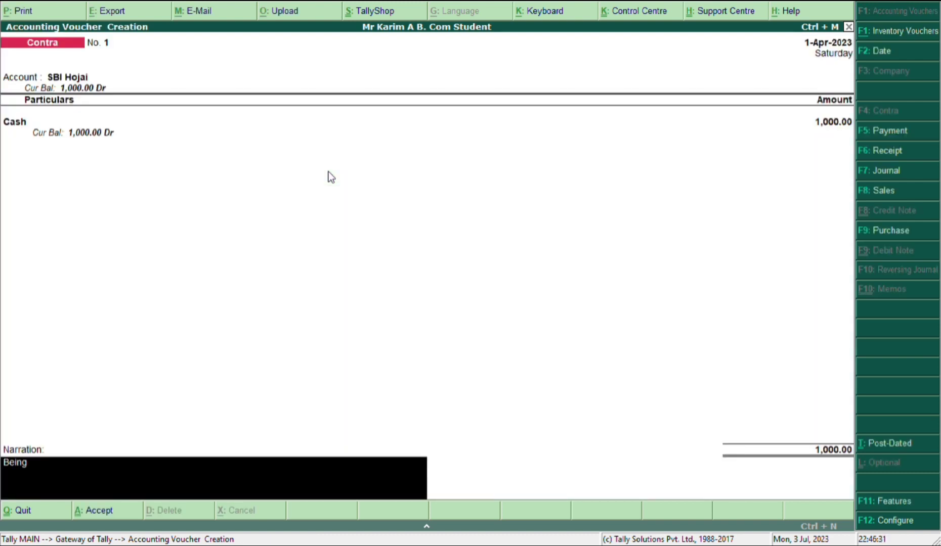
type(" cash deposited into")
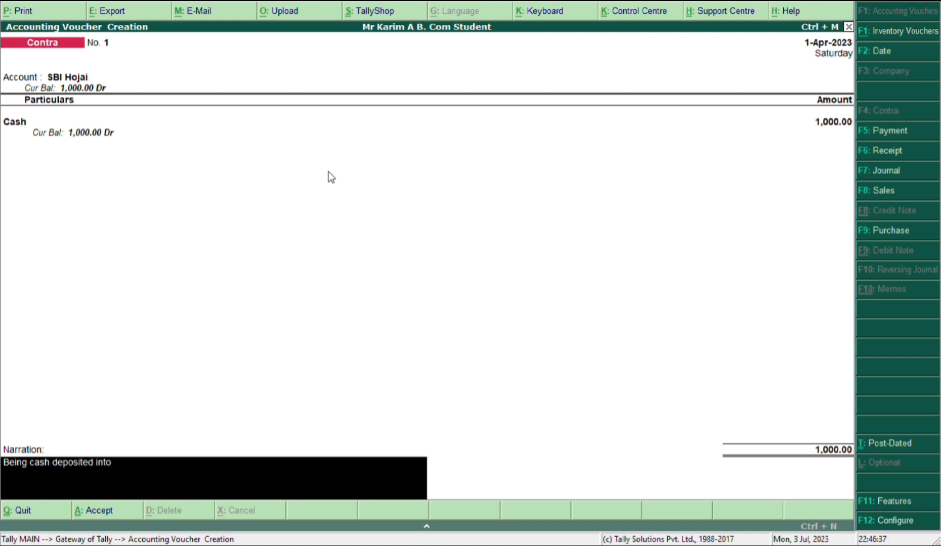
type(" bank for init")
type("ial")
type(" deposit")
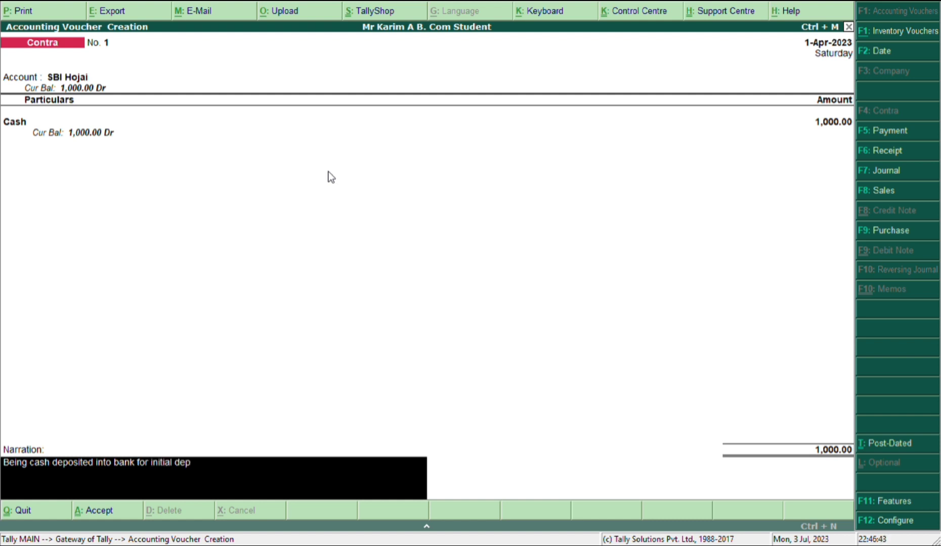
type(" of new account opening")
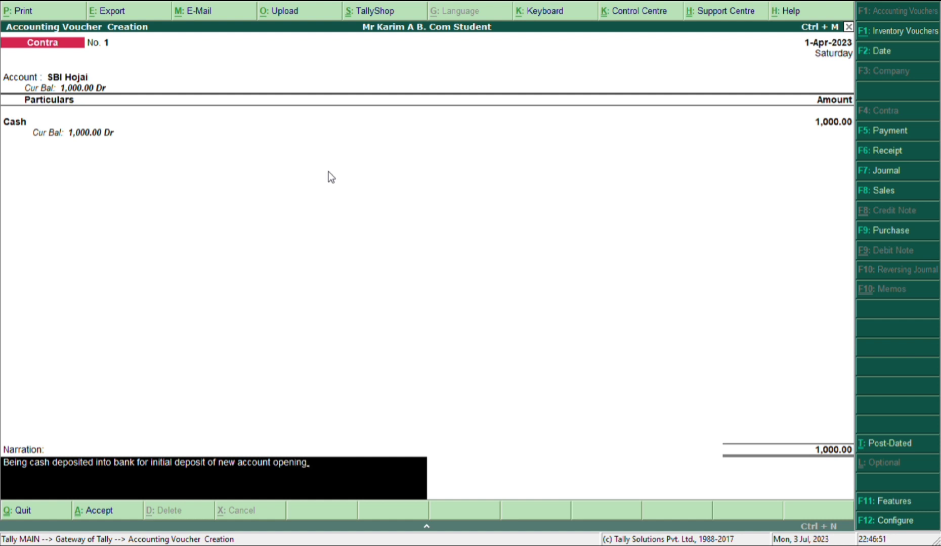
key("Return")
key("y")
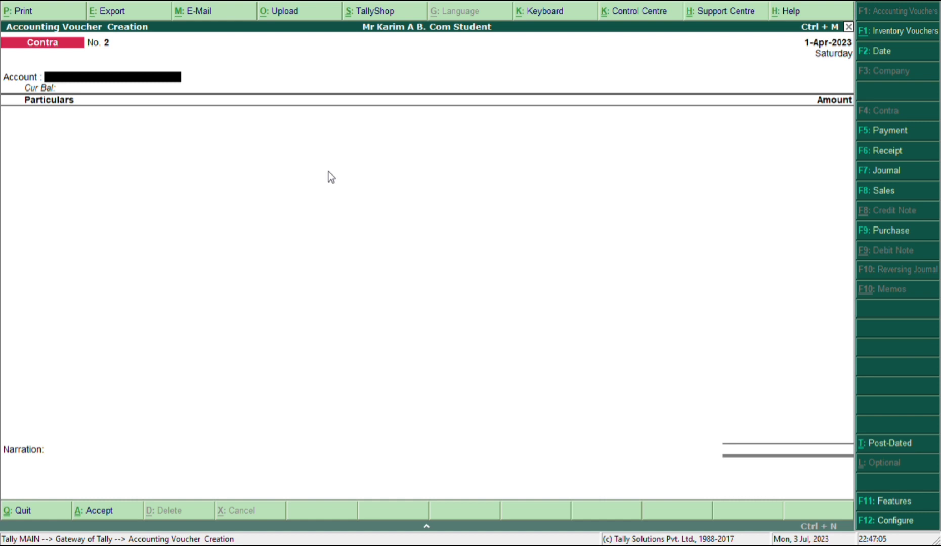
Start a payment voucher with Cash as the account and Purchase Books as the particulars ledger
key("F5")
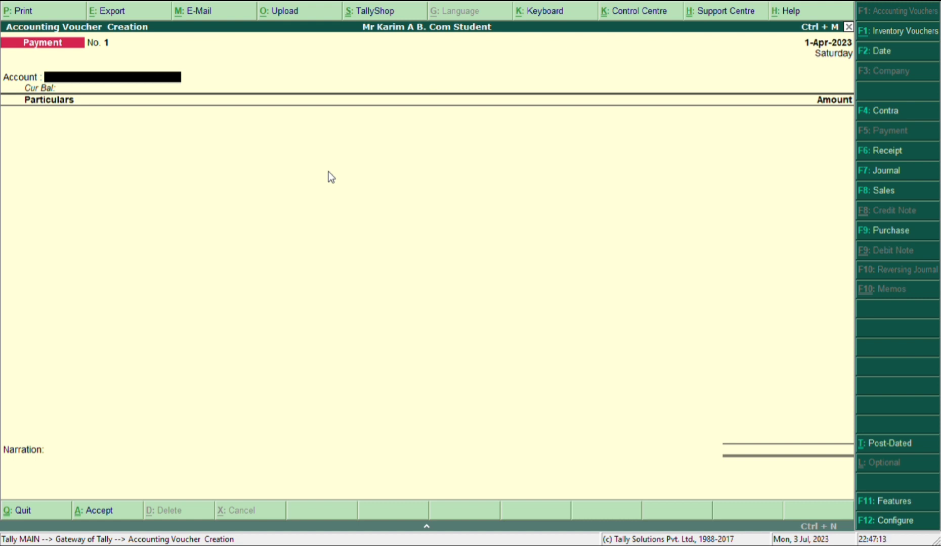
key("space")
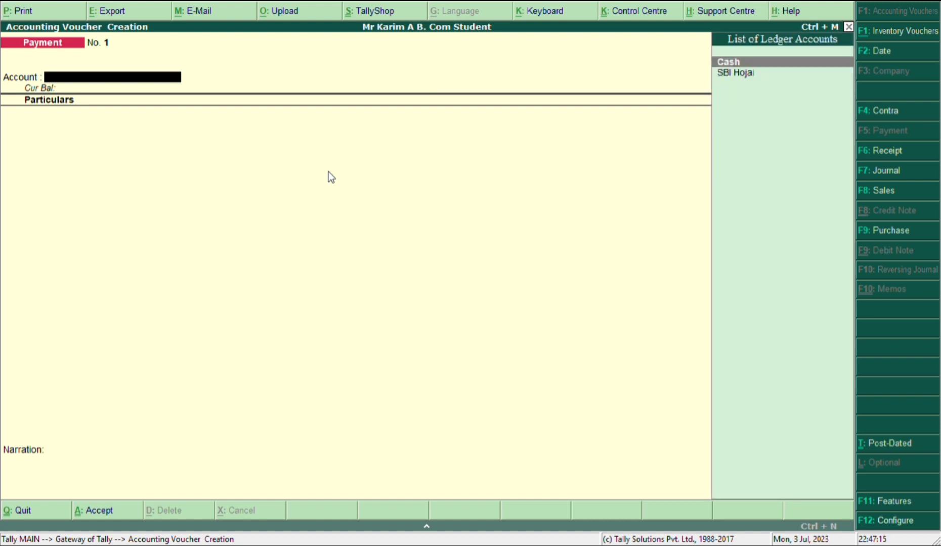
key("Return")
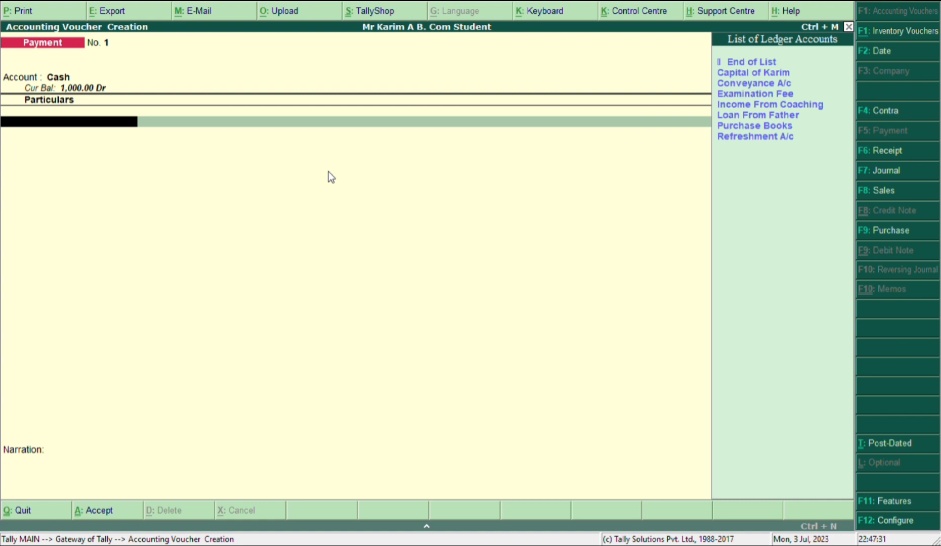
key("Down")
key("Down")
key("Down")
key("Down")
key("Down")
key("Down")
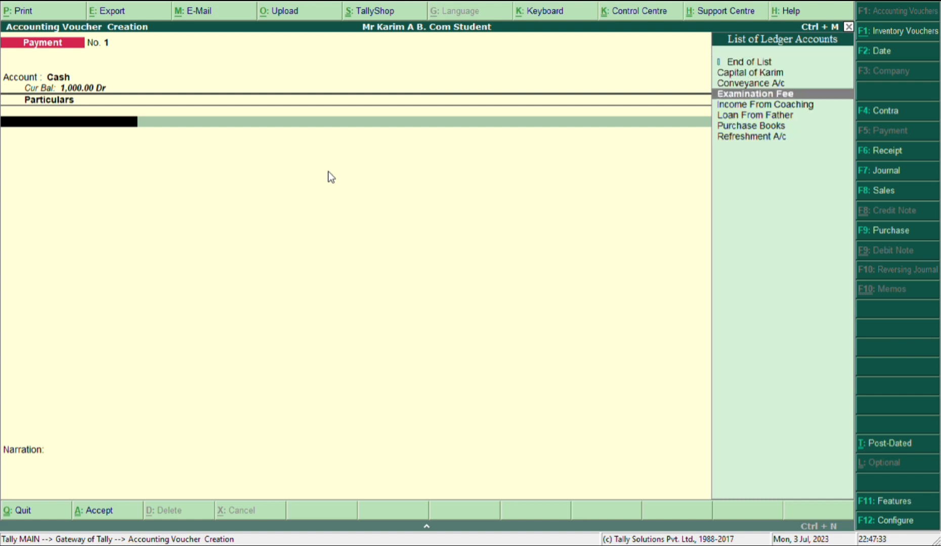
key("Down")
key("Return")
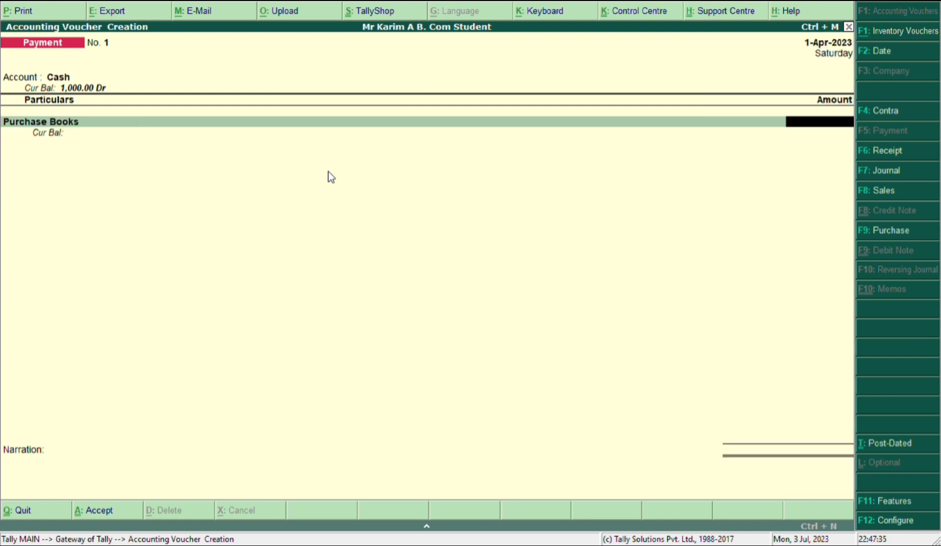
Enter 250 for Purchase Books and save the payment voucher with the narration "being paid cash to purchase books"
type("250")
key("Return")
key("Return")
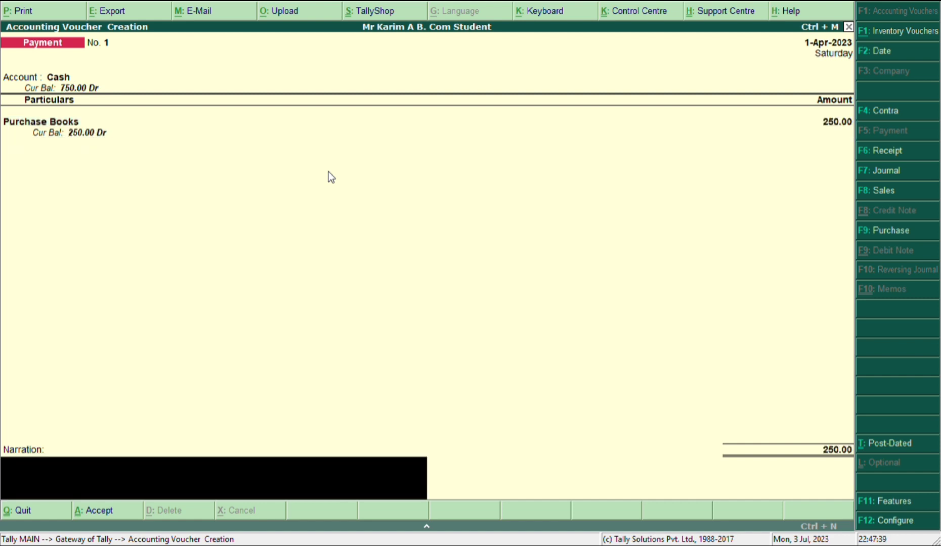
type("being")
type("paid cash to p")
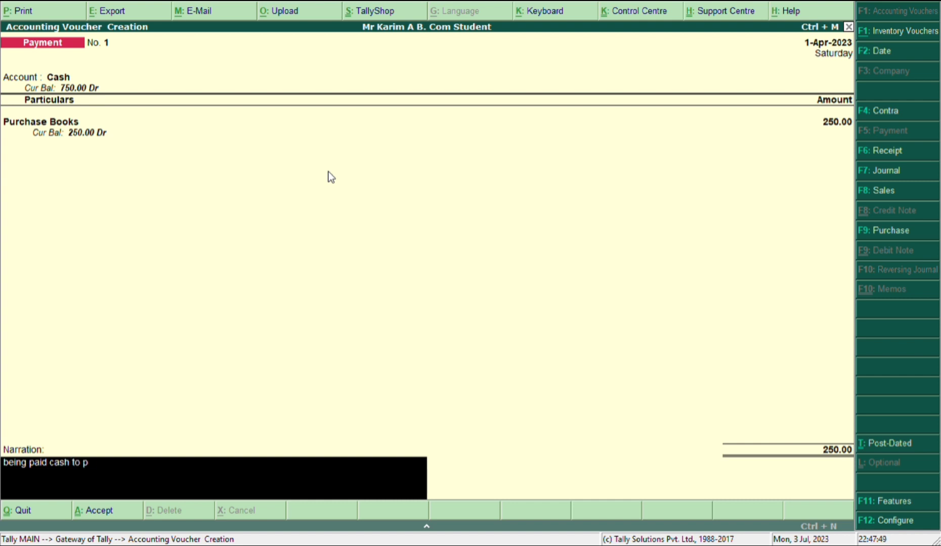
type("urchase books")
key("Return")
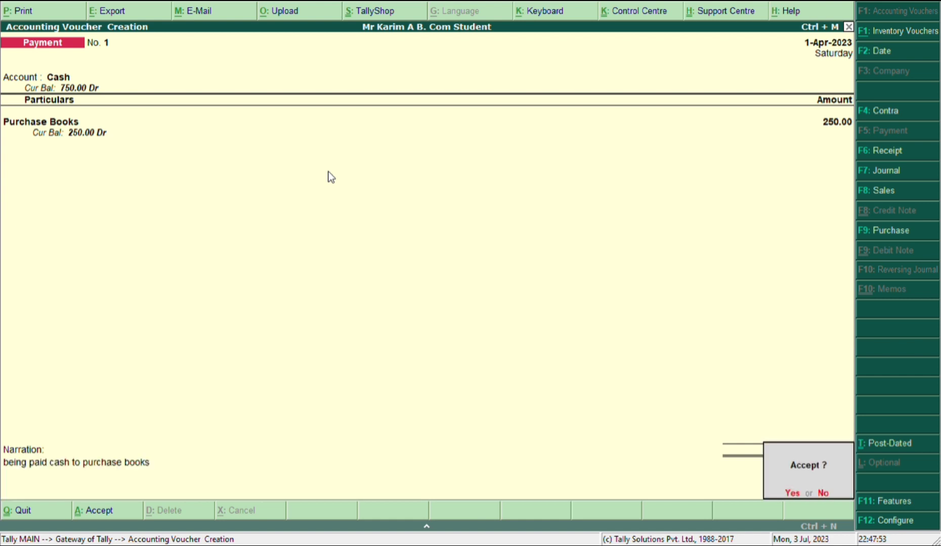
key("Return")
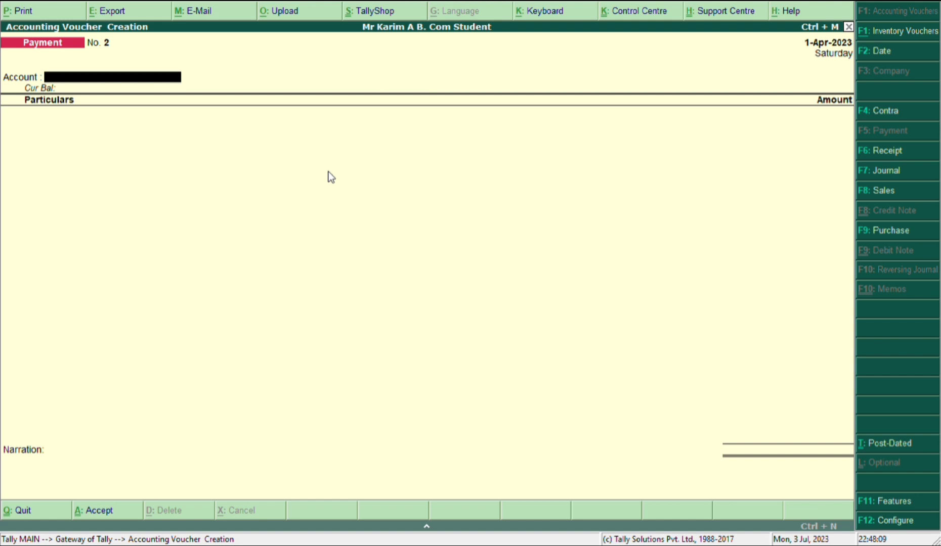
Set up the second payment voucher with Cash as the account and Conveyance A/c as the particulars ledger
key("space")
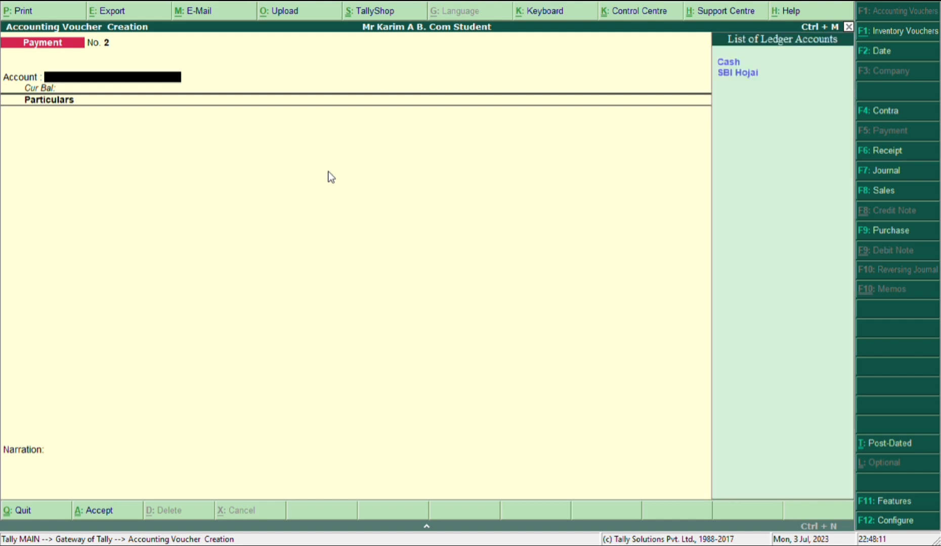
key("Return")
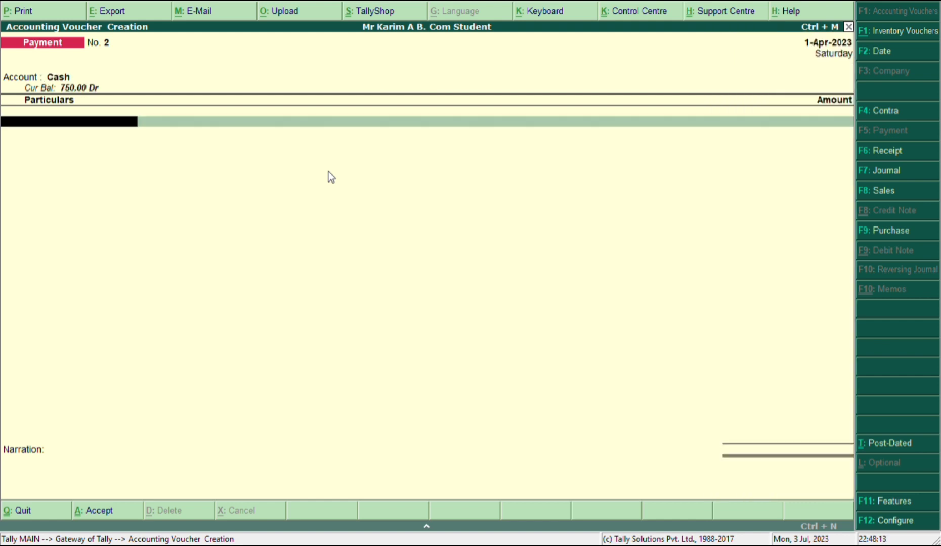
type("C")
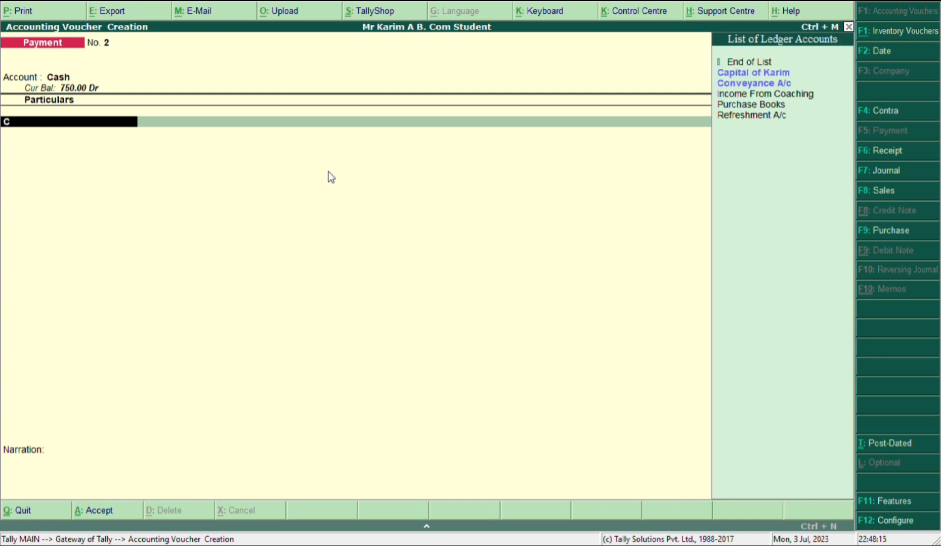
key("Down")
key("Down")
key("Return")
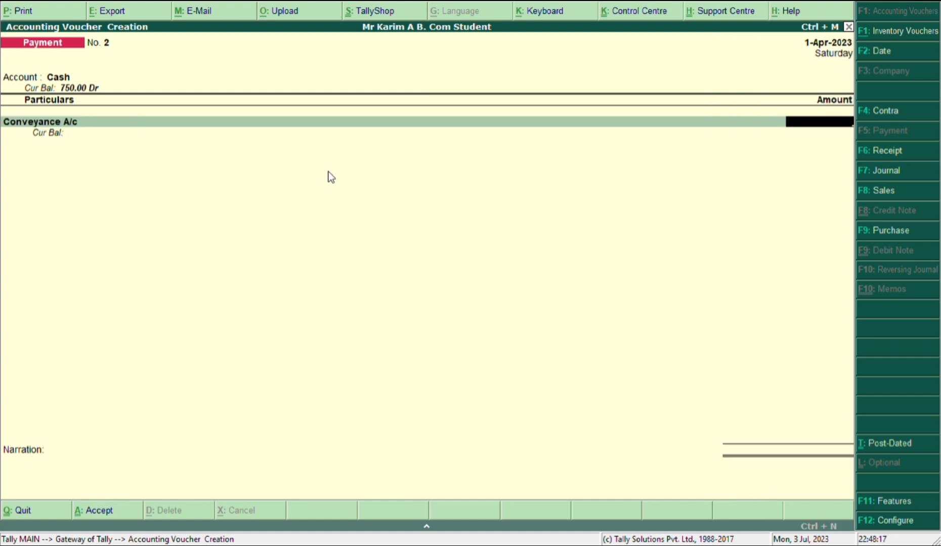
Enter 150 for Conveyance A/c and save the payment voucher with the narration "being auto fare paid"
type("150")
key("Return")
key("Return")
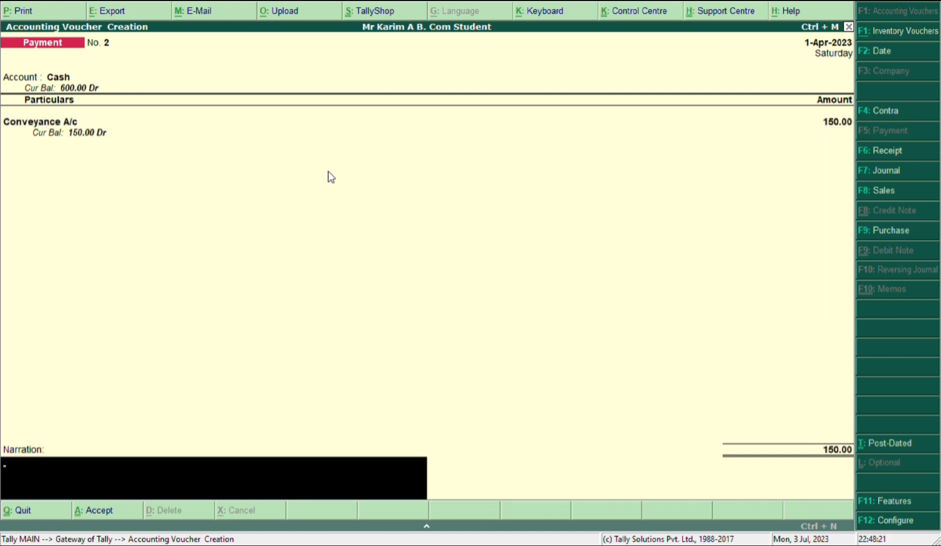
type("being auto fare paid")
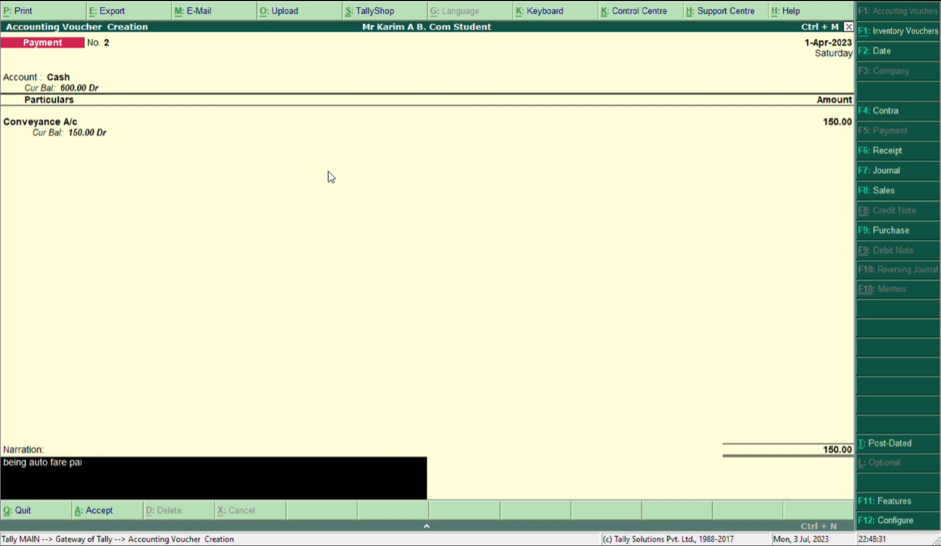
key("Return")
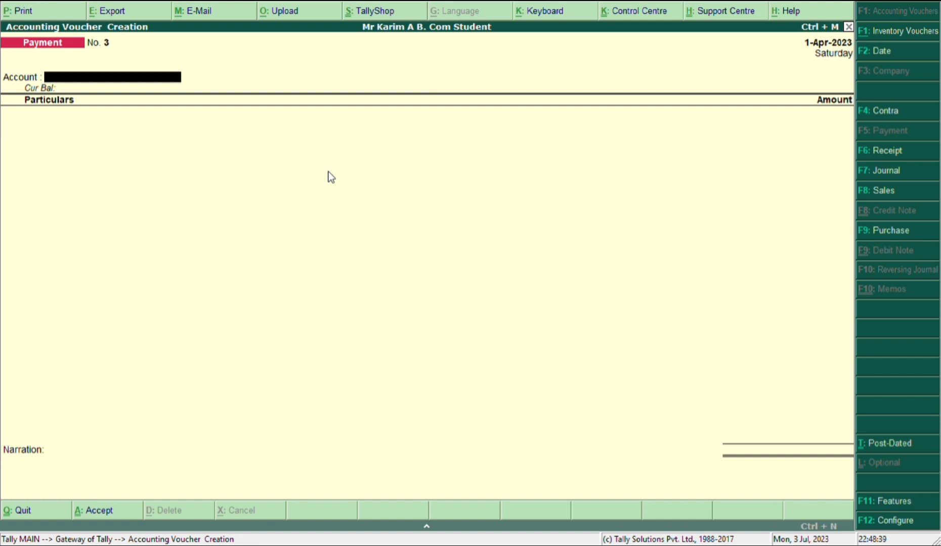
Set up the third payment voucher with Cash as the account and Refreshment A/c as the particulars ledger
type("c")
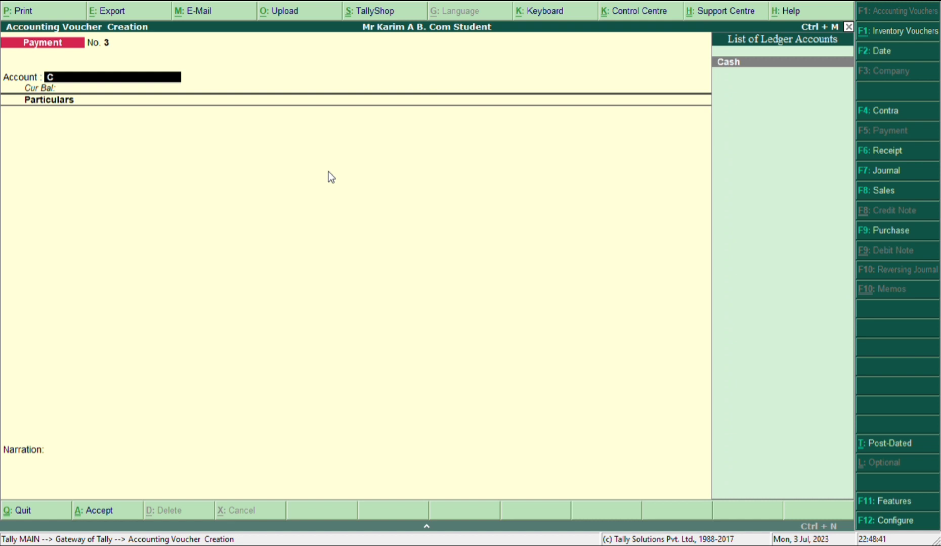
key("Return")
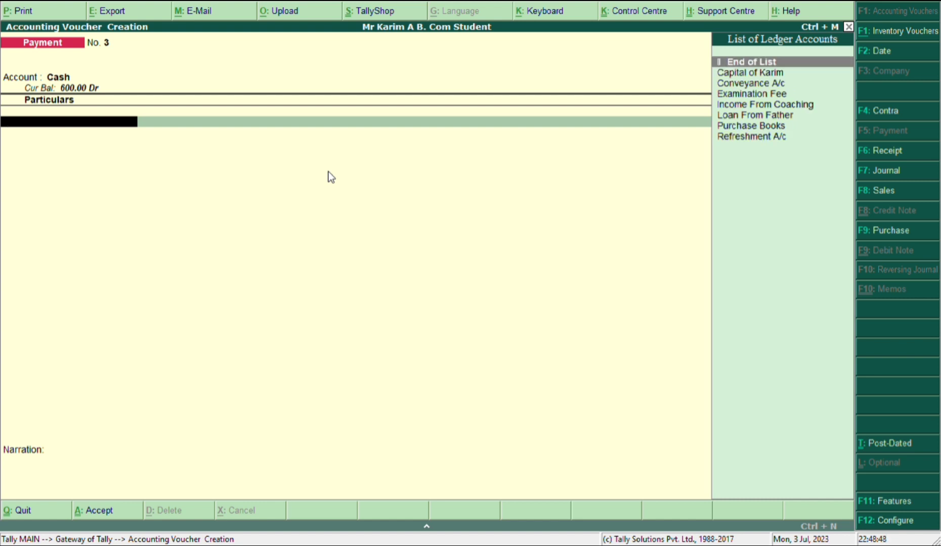
key("Down")
key("Down")
key("Down")
key("Down")
key("Down")
key("Down")
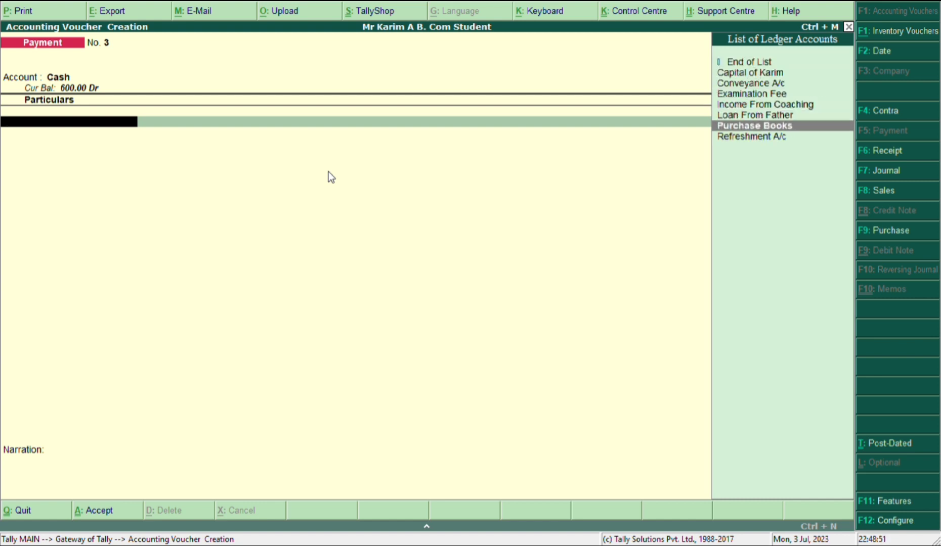
key("Down")
key("Return")
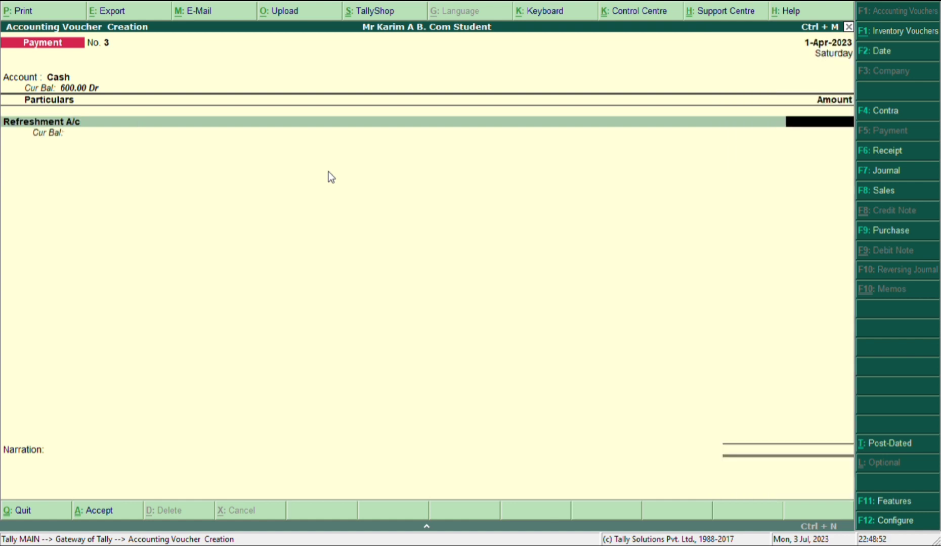
Enter 200 for Refreshment A/c and save the payment voucher with the narration "being cash paid in restaurant for lunch"
type("200")
key("Return")
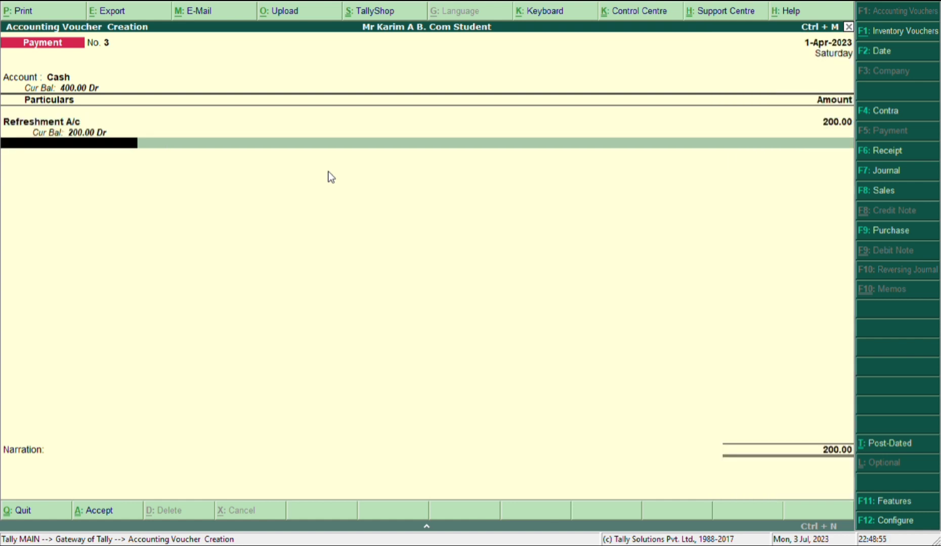
key("Return")
type("be")
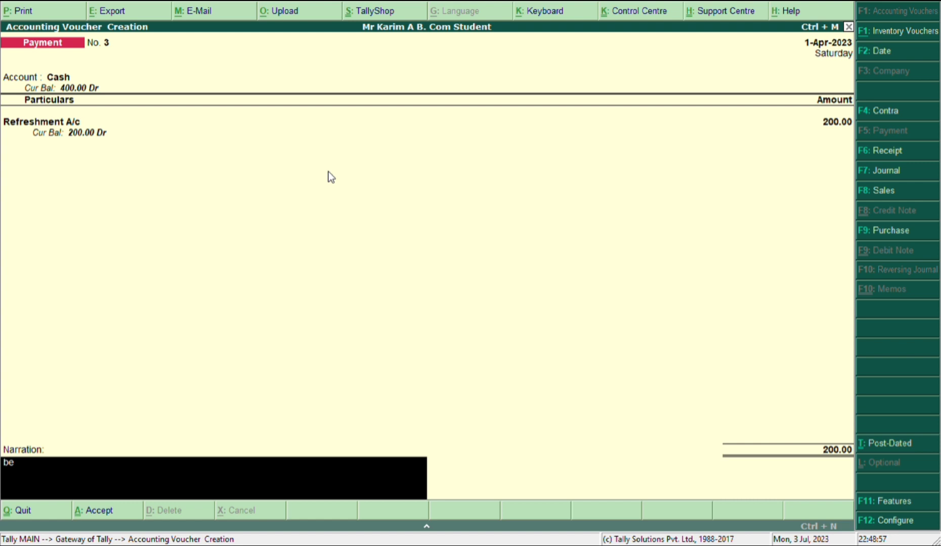
type("ing cash paid in re")
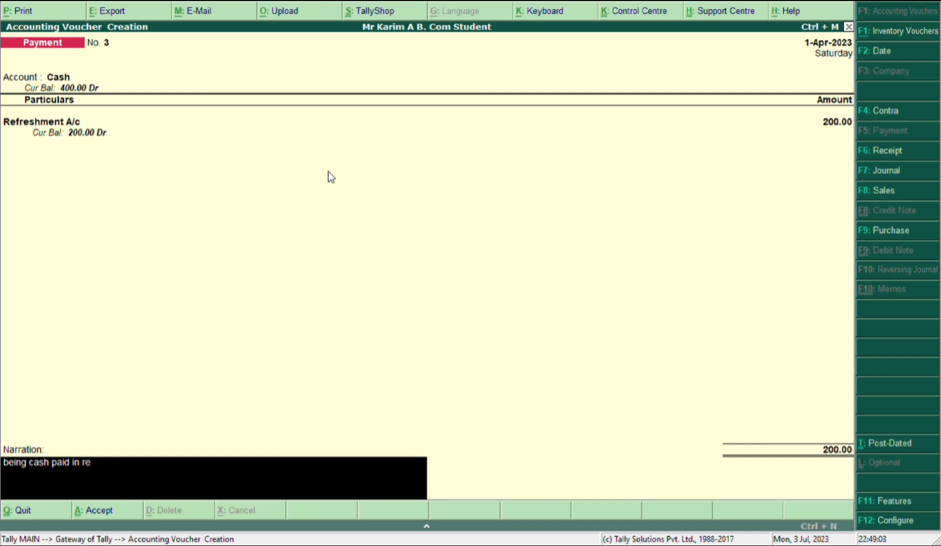
type("staurant for lunch")
key("Return")
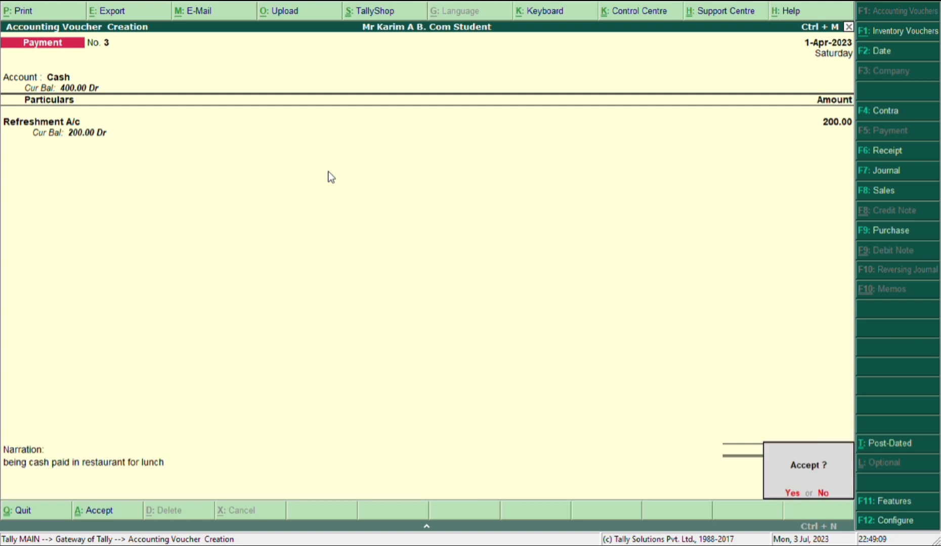
key("Return")
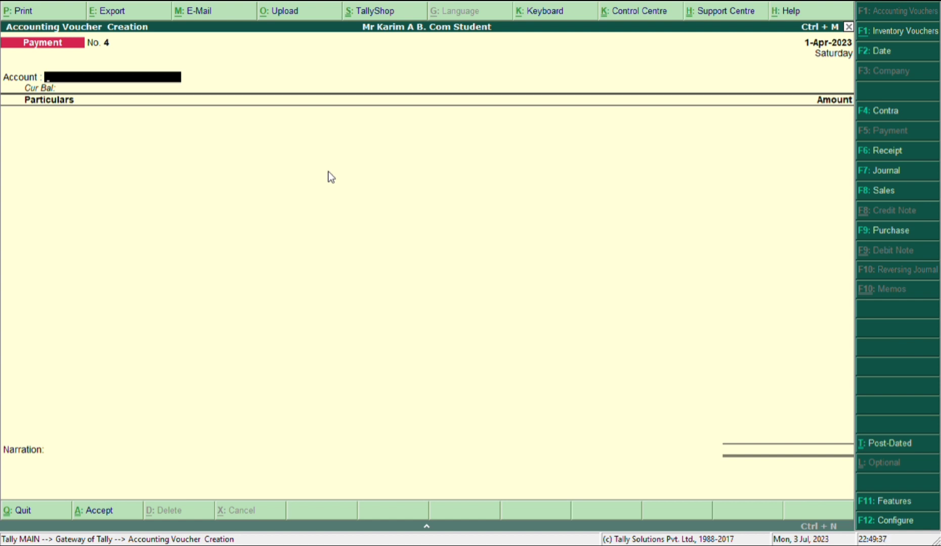
Start a receipt voucher with Cash as the account and enter 1000 for the Income From Coaching ledger
key("F6")
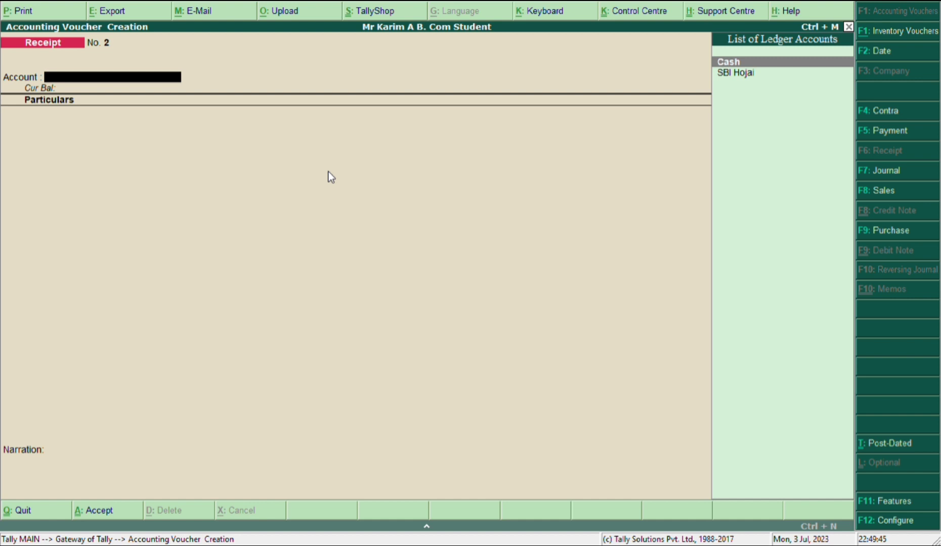
key("Return")
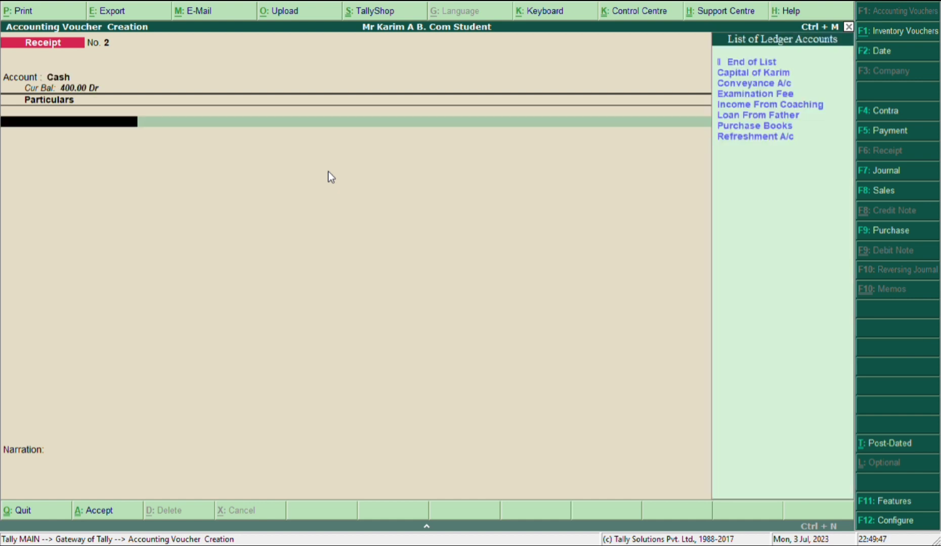
key("Down")
key("Down")
key("Down")
key("Down")
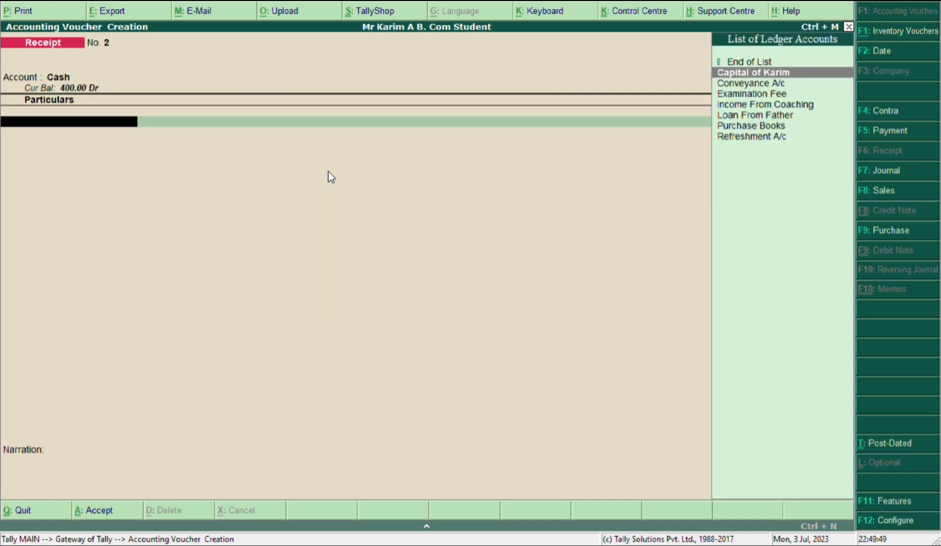
key("Return")
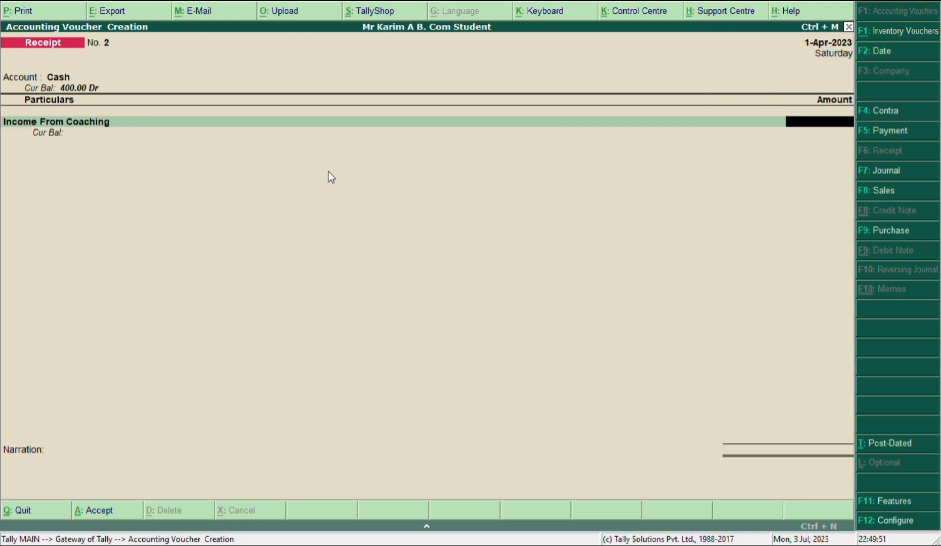
type("1000")
key("Return")
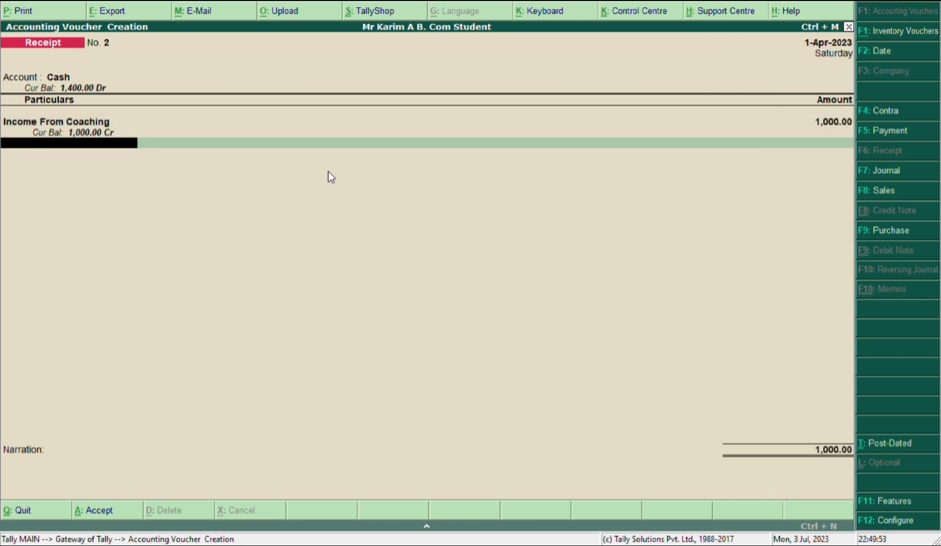
Save the coaching income receipt voucher with the narration "being cash receipt from coaching class"
key("Return")
type("be")
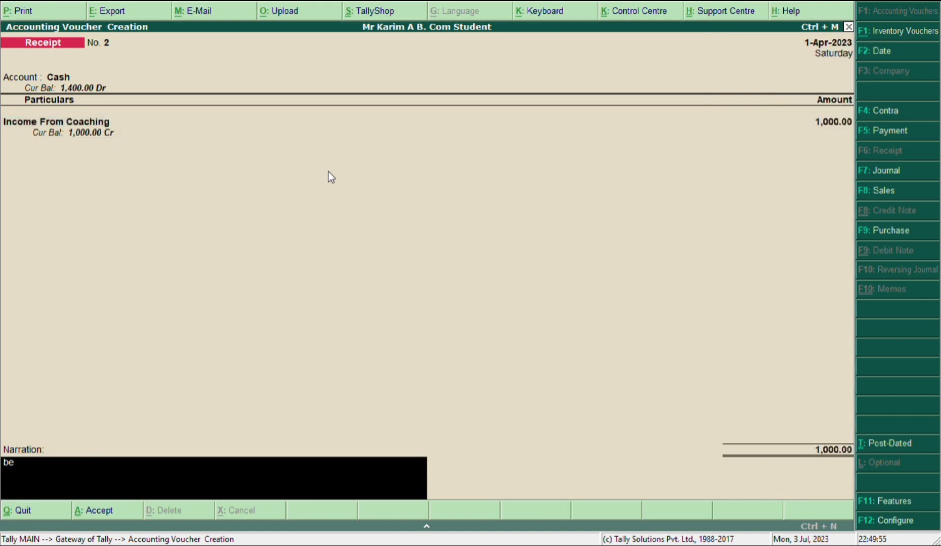
type("ing cash receipt from")
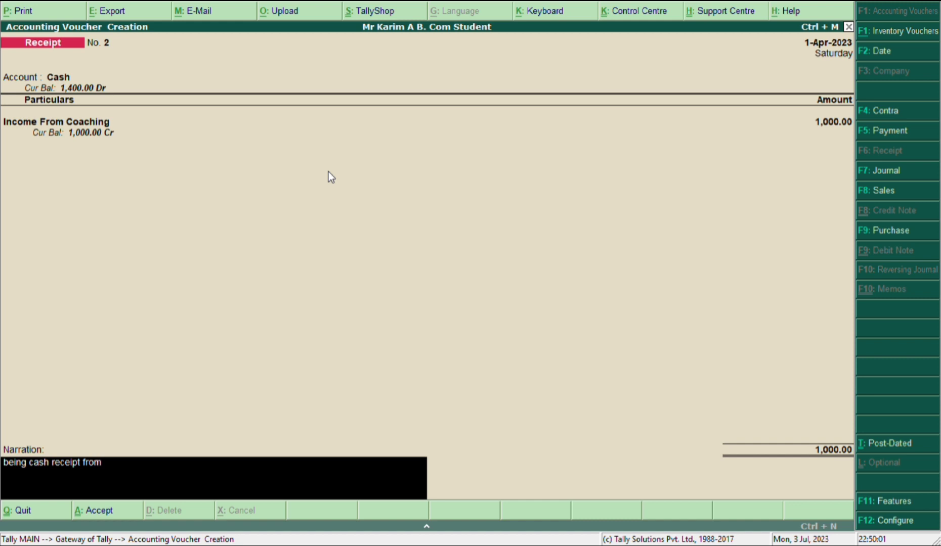
type(" coaching class")
key("Return")
key("Return")
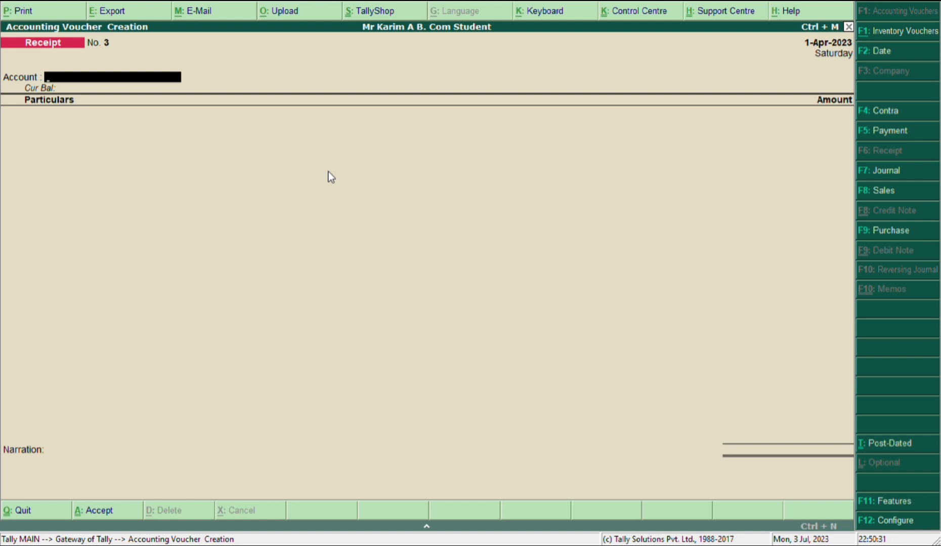
Set up the third receipt voucher with Cash as the account and enter 2000 for the Loan From Father ledger
key("space")
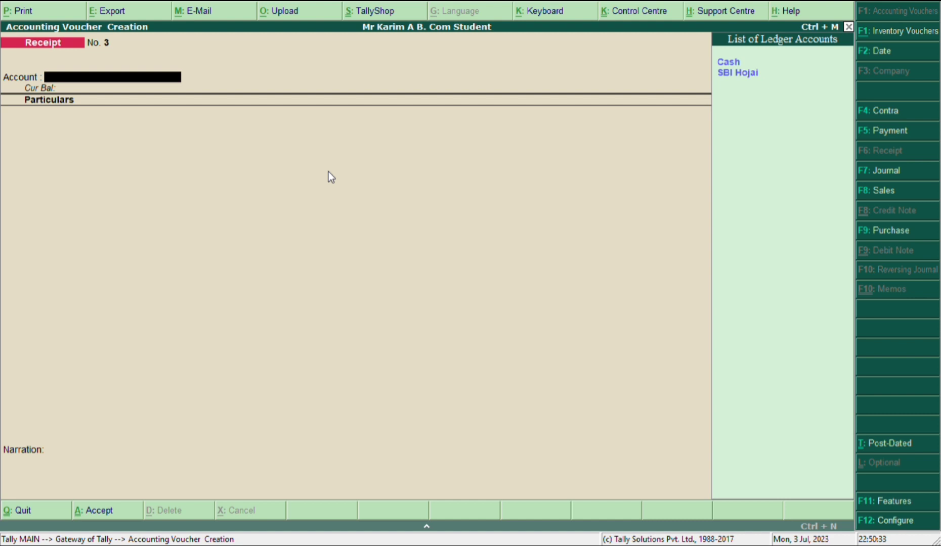
key("Return")
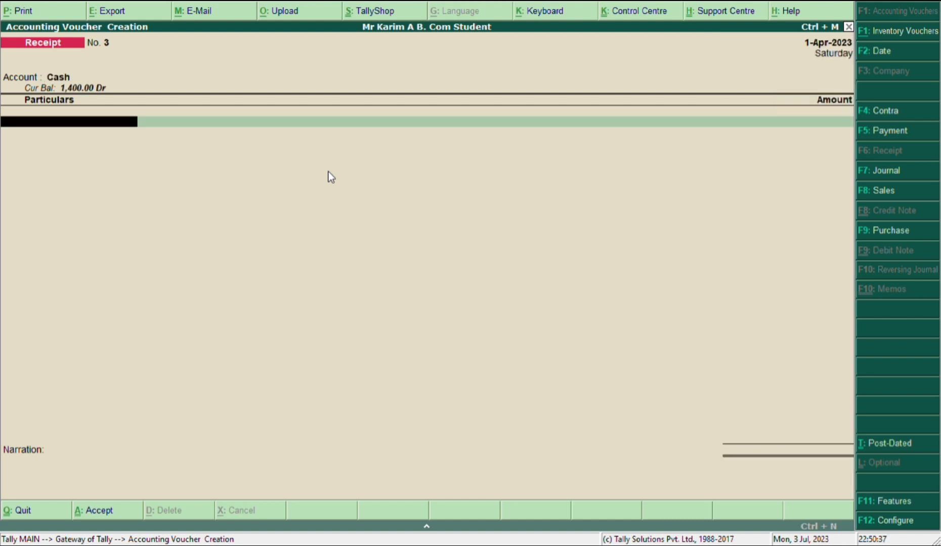
type("L")
key("Return")
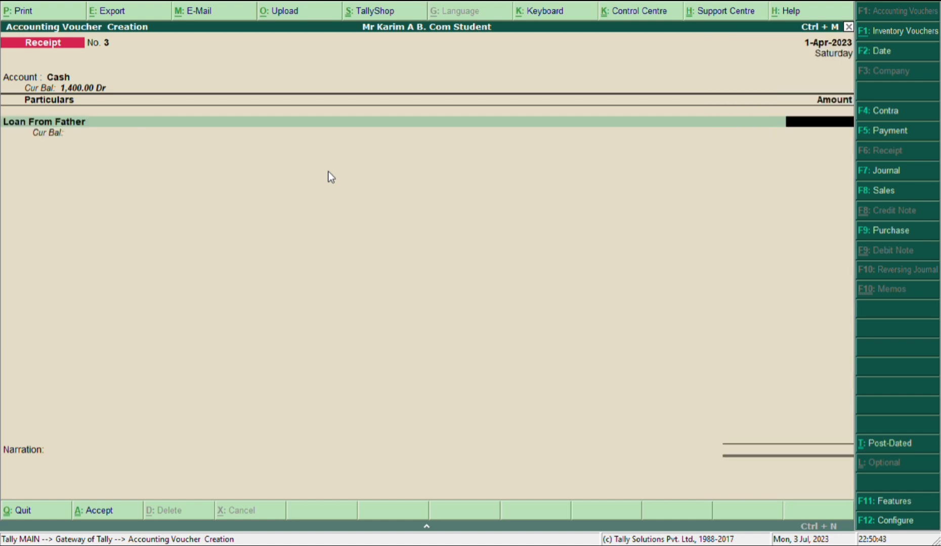
type("2000")
key("Return")
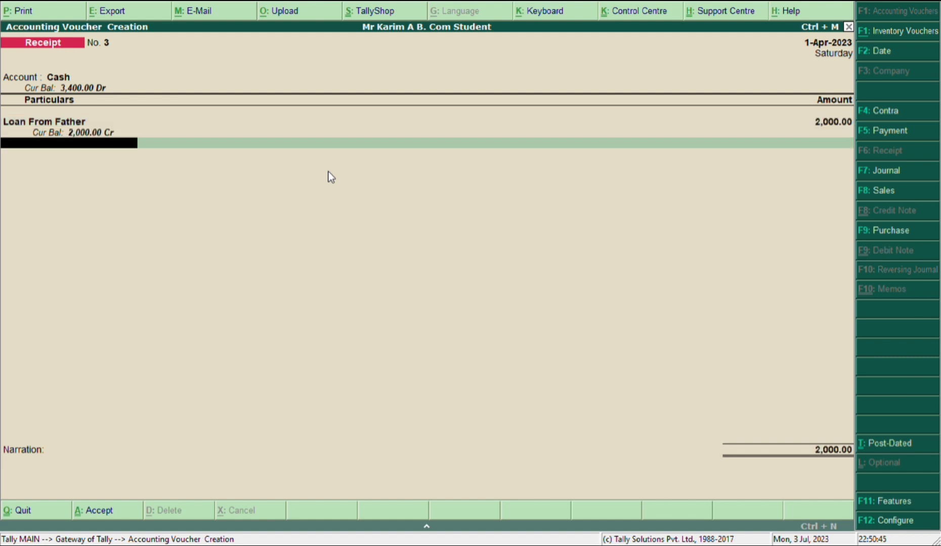
Save the loan receipt voucher with the narration "being cash receipt from his father as loan"
key("Return")
type("bei")
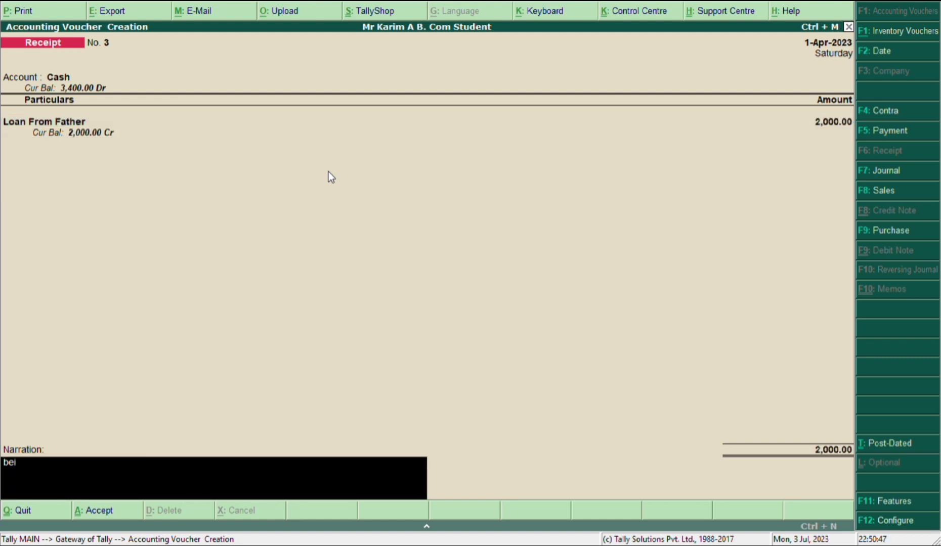
type("ng cash receipt fro")
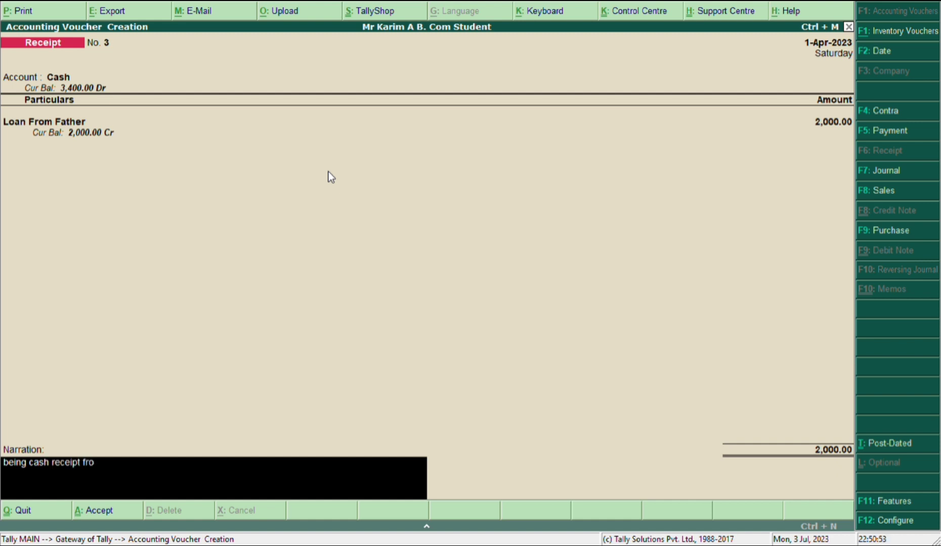
type("m his father as loan")
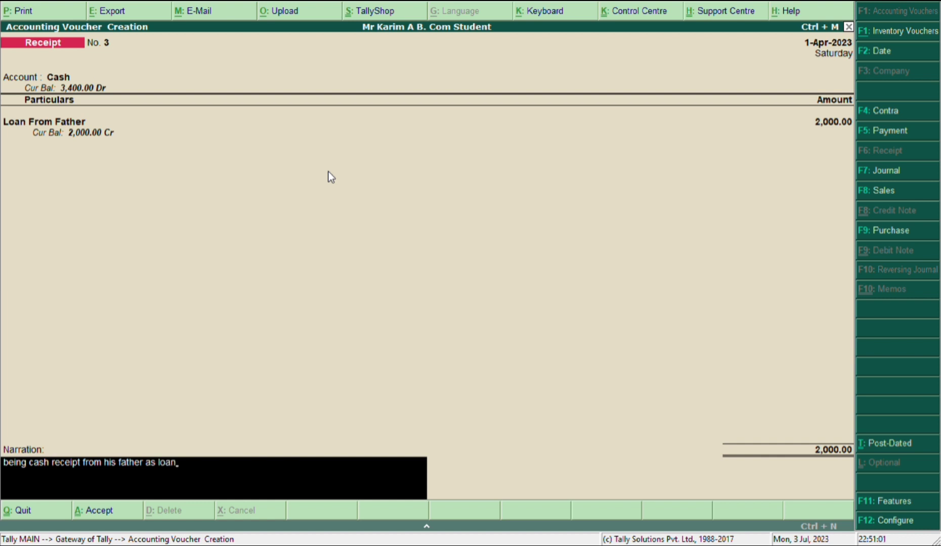
key("Return")
key("Return")
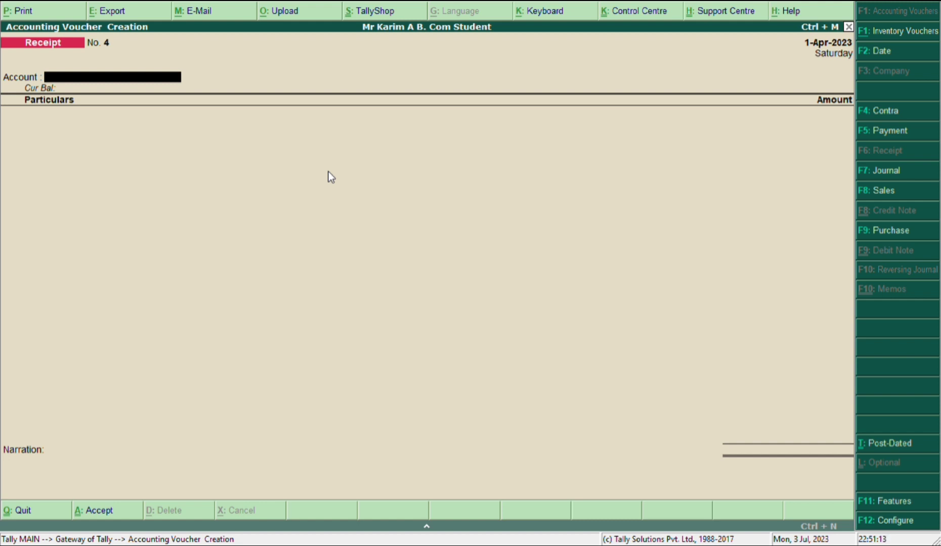
Start a contra voucher with Cash as the account and 2000 for SBI Hojai, accepting the default cheque bank allocation
key("F4")
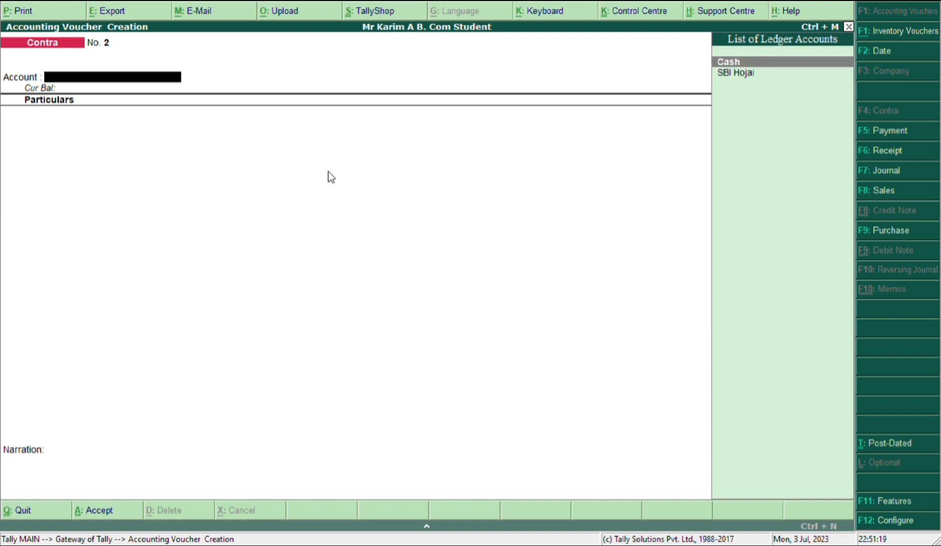
key("Return")
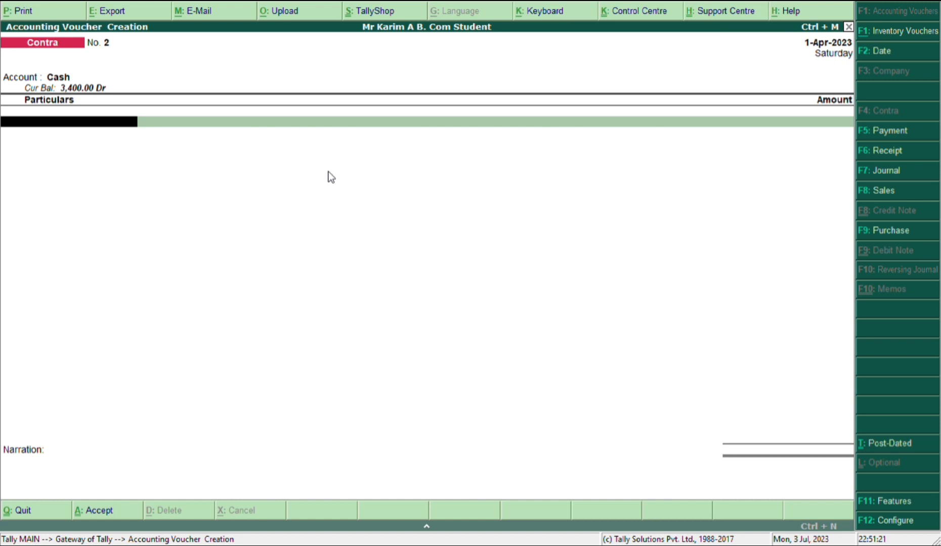
type("S")
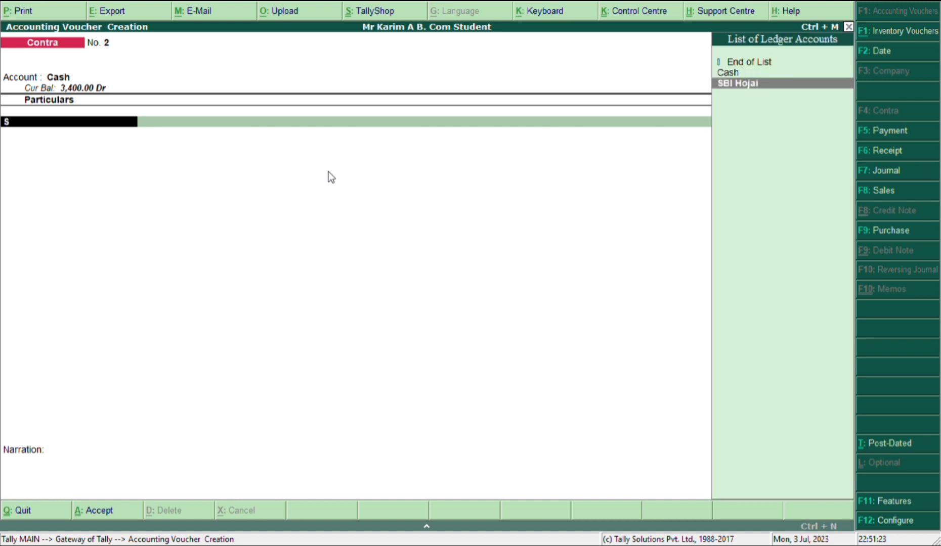
key("Return")
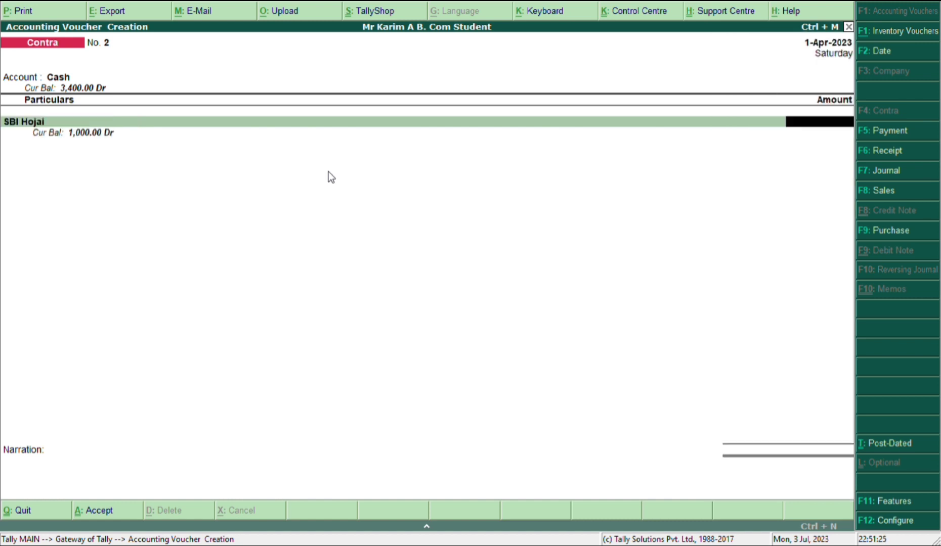
type("2000")
key("Return")
key("Return")
key("Return")
key("Return")
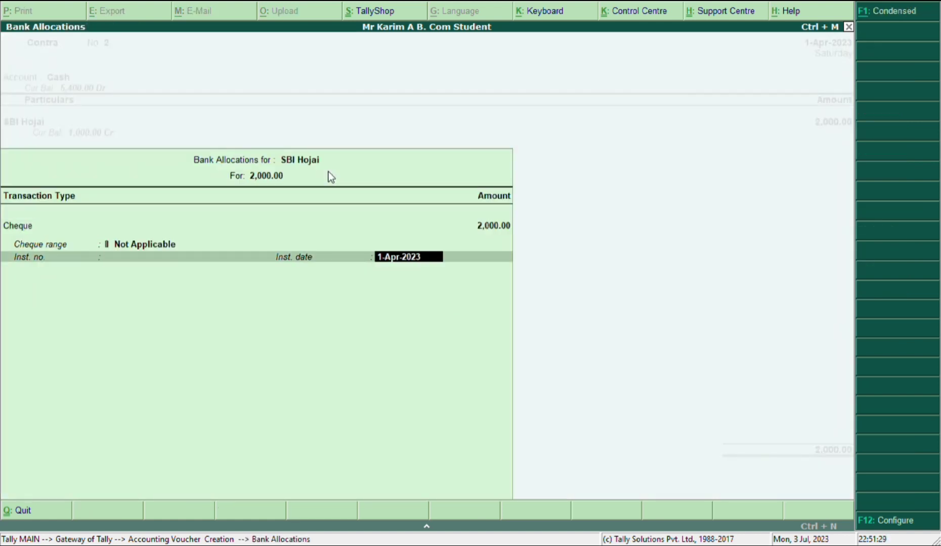
key("Return")
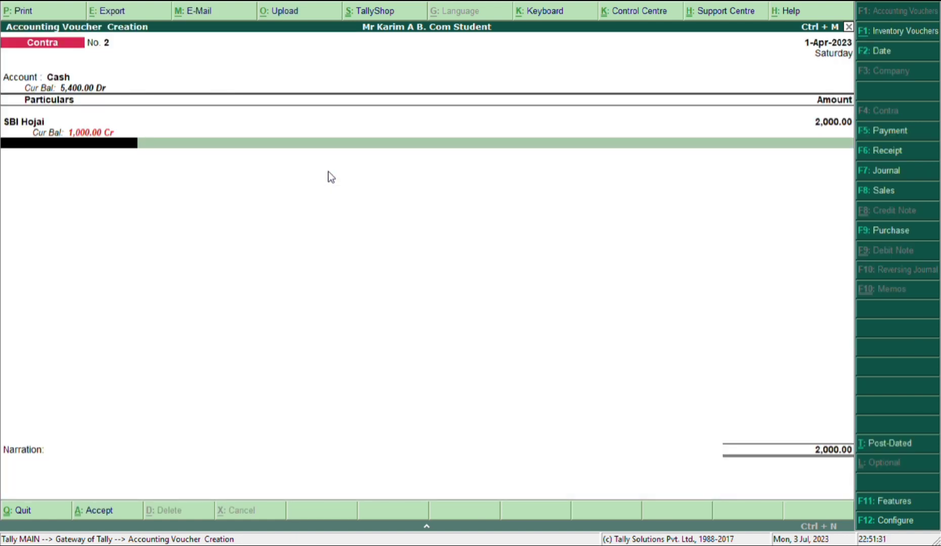
Save the contra voucher with the narration "being cash deposited into bank which receipt as loan"
key("Return")
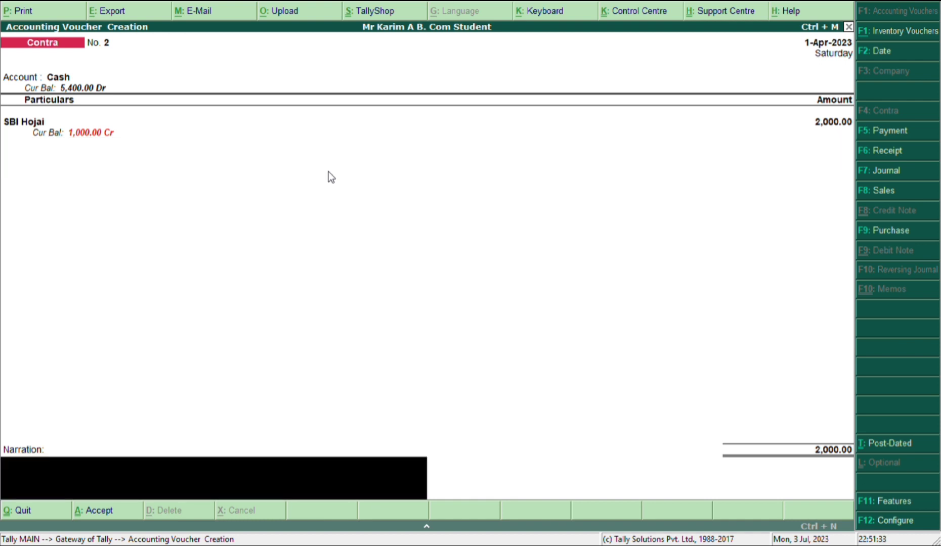
type("being cash deposit")
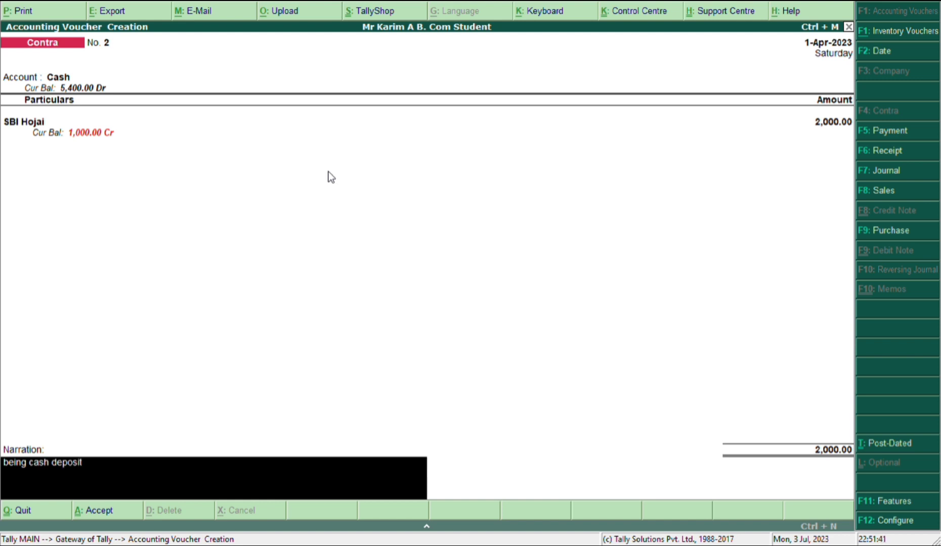
type("ed into bank which")
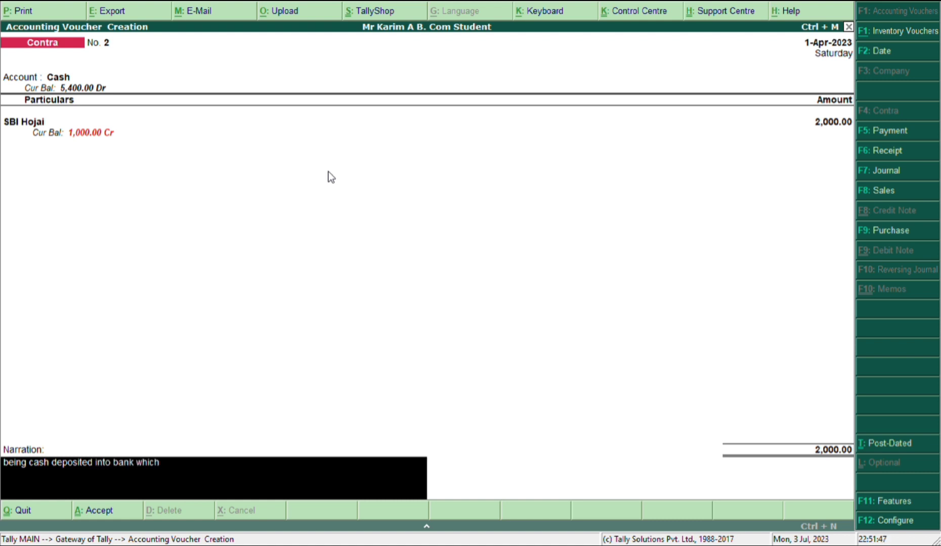
type(" receipt as loan")
key("Return")
key("Return")
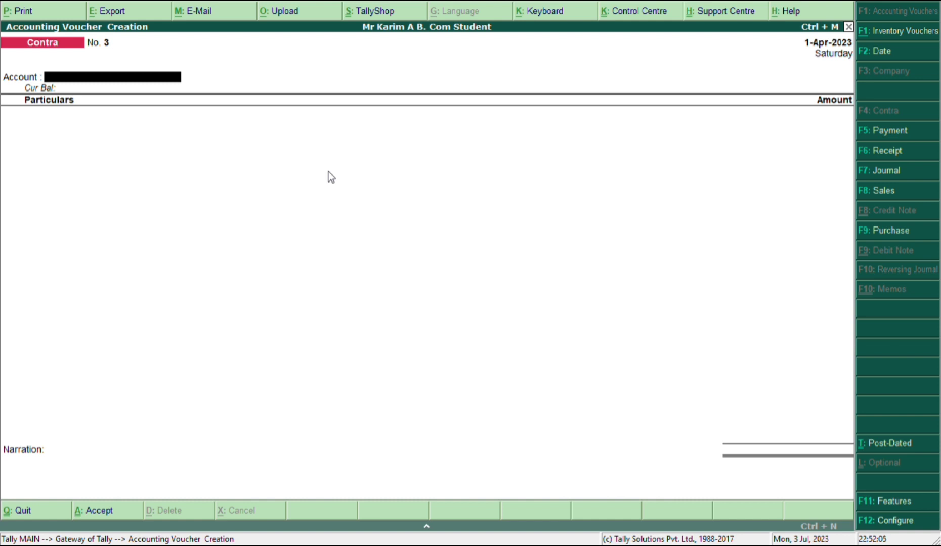
Start a payment voucher with SBI Hojai as the account and enter 1000 for the Examination Fee ledger
key("F5")
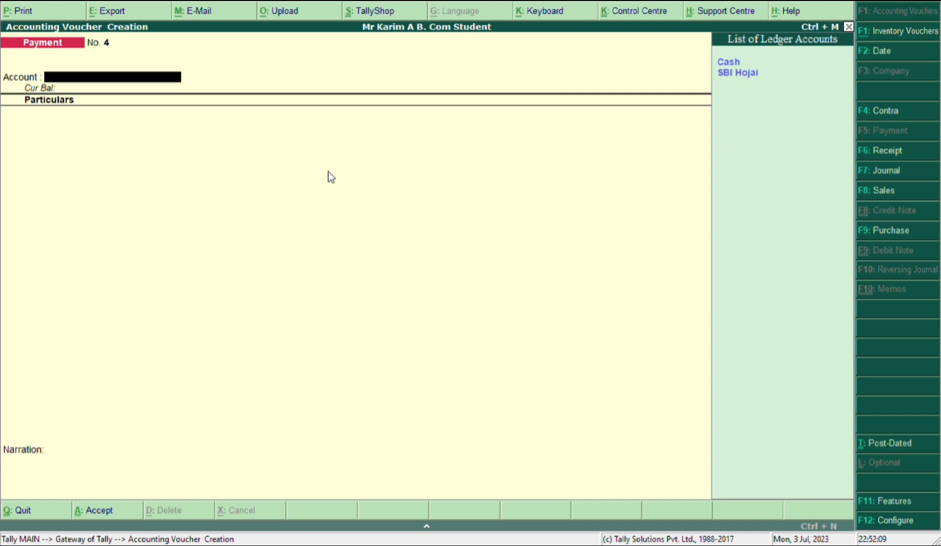
key("Down")
key("Down")
key("Return")
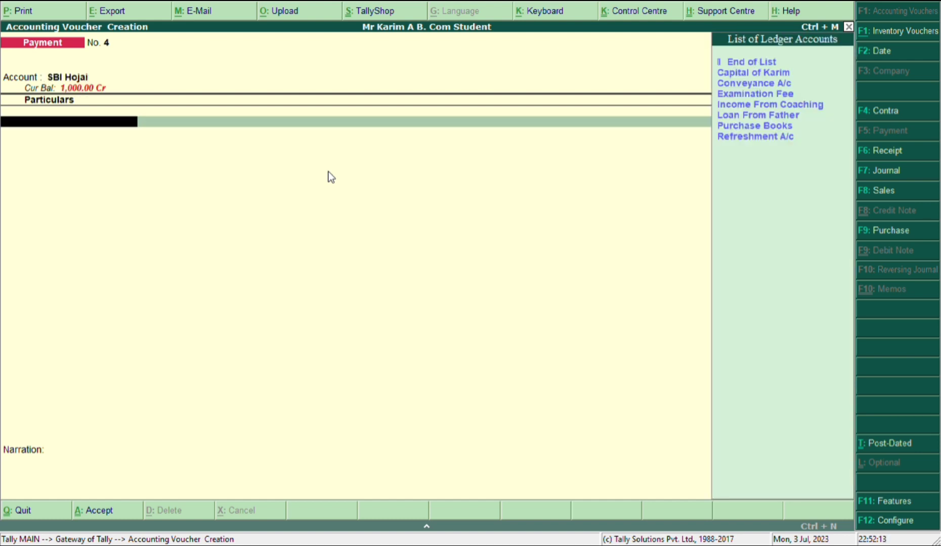
key("Down")
key("Down")
key("Down")
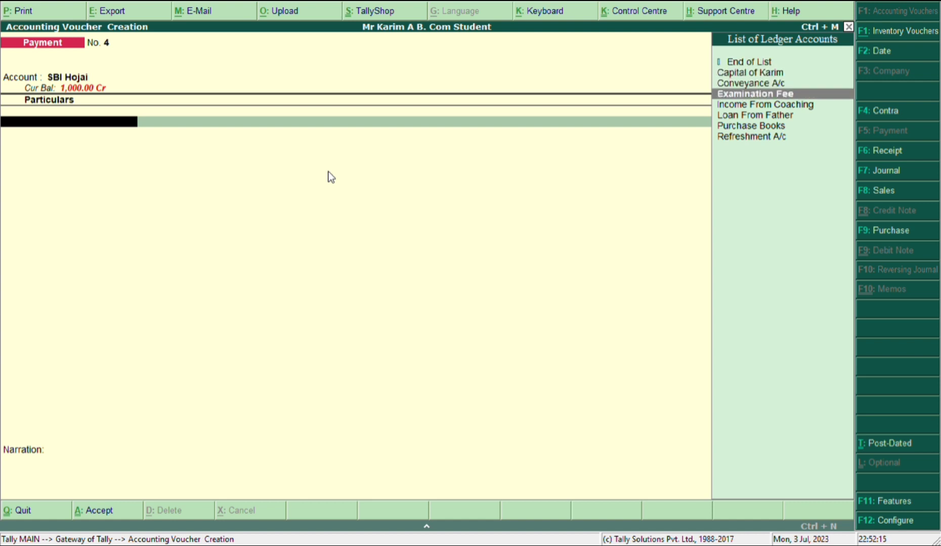
key("Return")
type("1000")
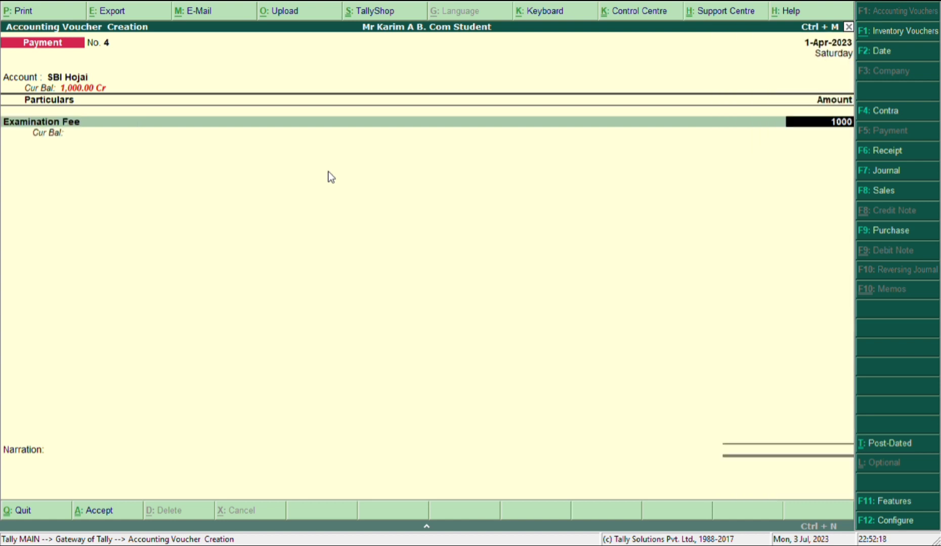
key("Return")
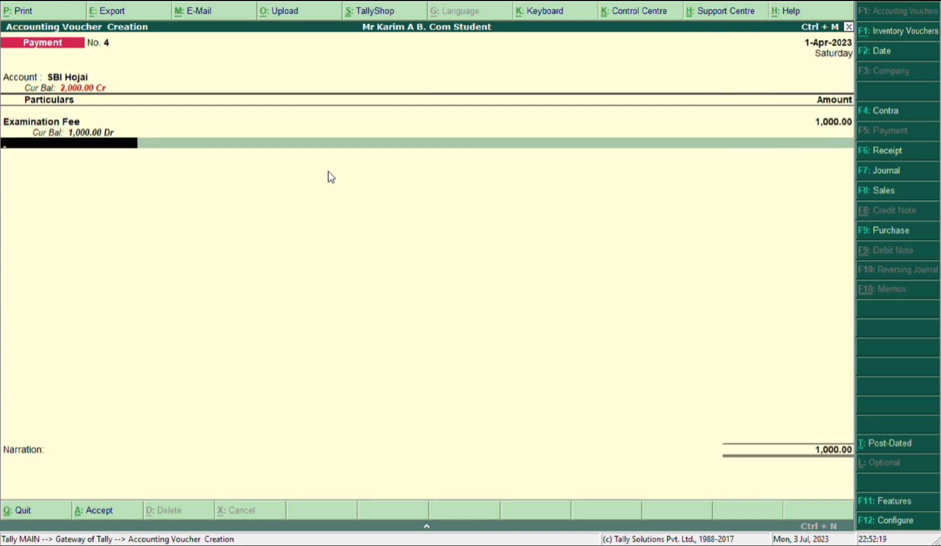
Complete the SBI Hojai bank allocation as a cheque for 1,000 with instrument number 123456 and date 1-Apr-2023
key("Return")
key("Return")
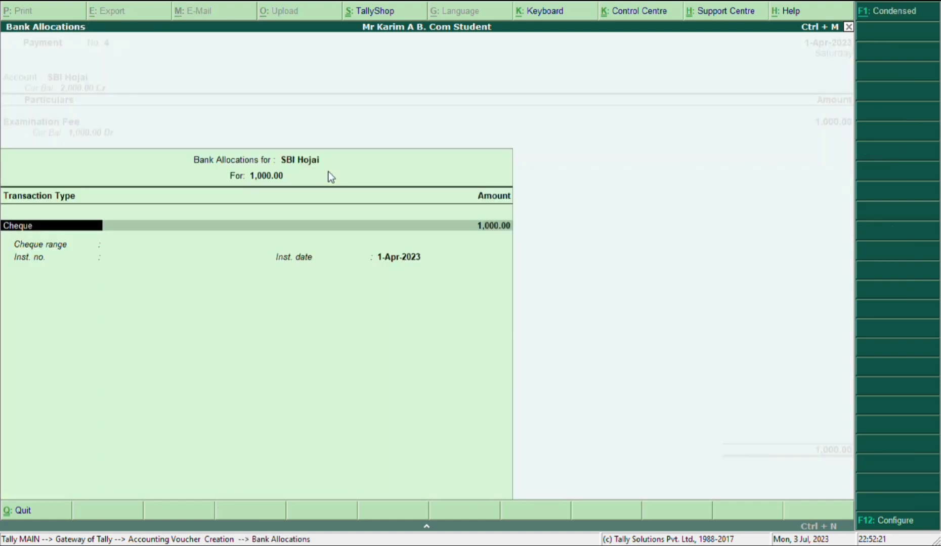
key("Return")
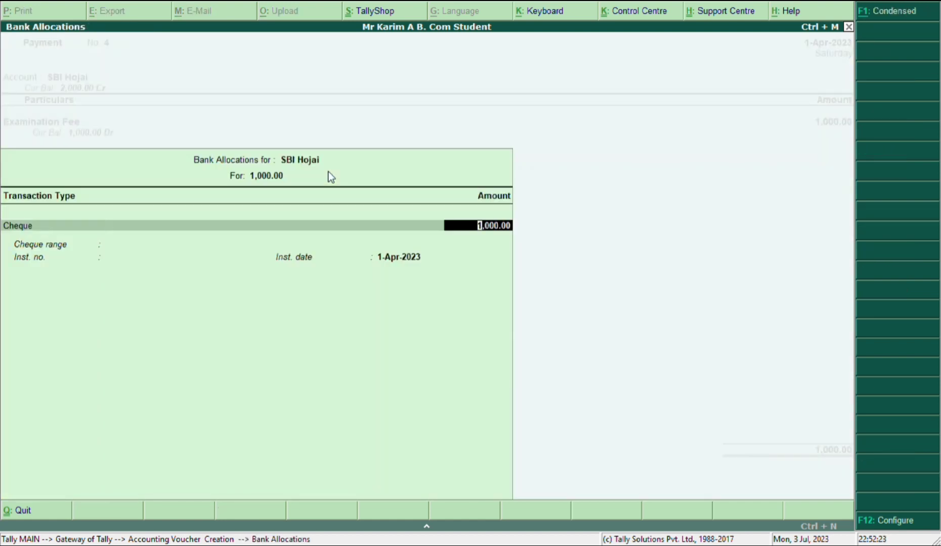
key("Return")
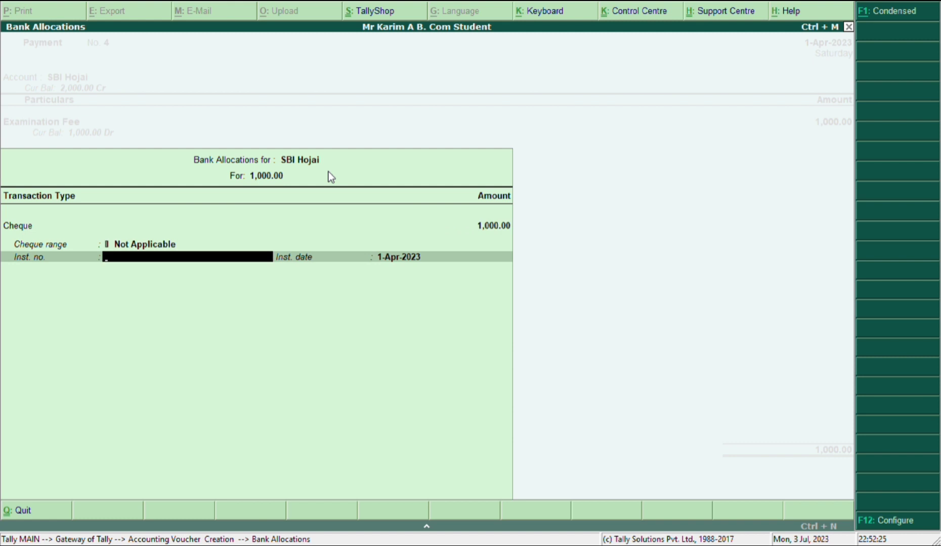
type("123456")
key("Return")
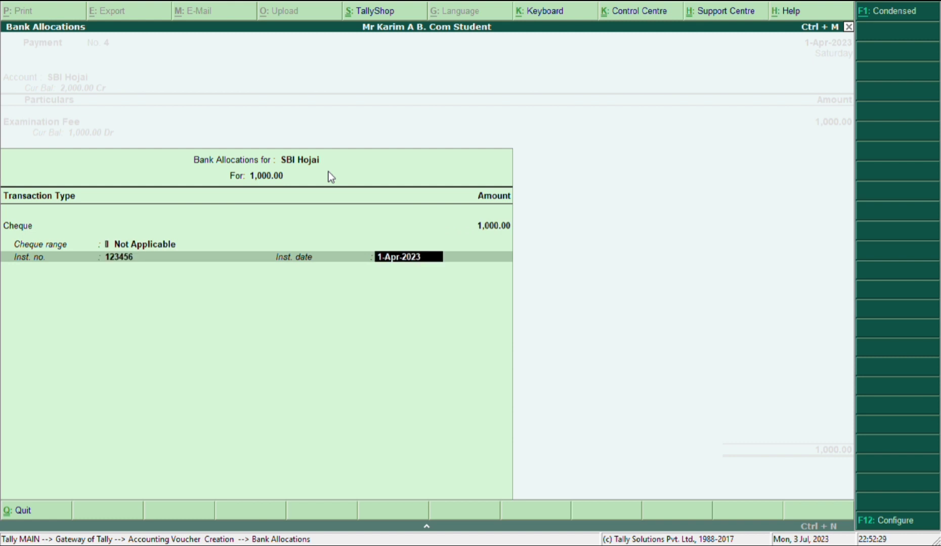
key("Return")
Save the payment voucher with the narration "being fees paid to his college" and return to the Gateway of Tally
type("b")
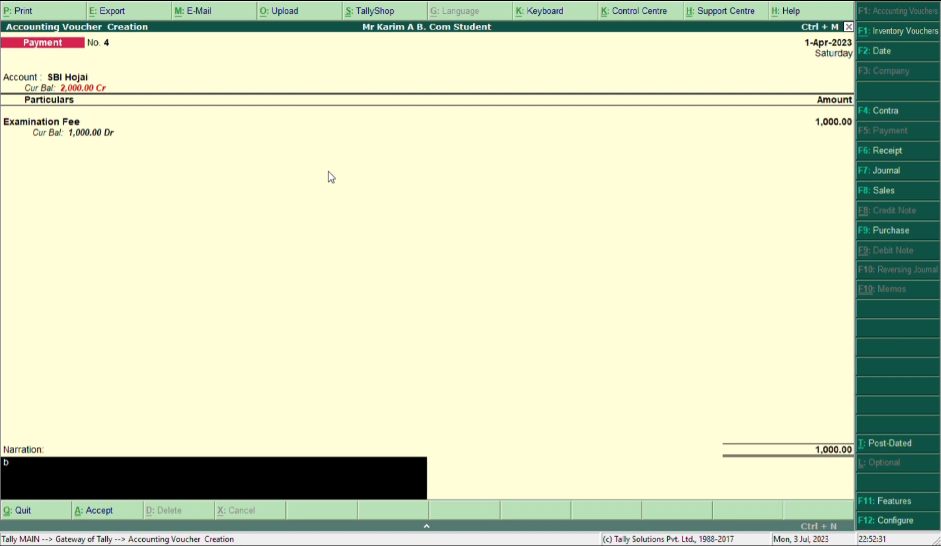
type("eing fees paid to his college.")
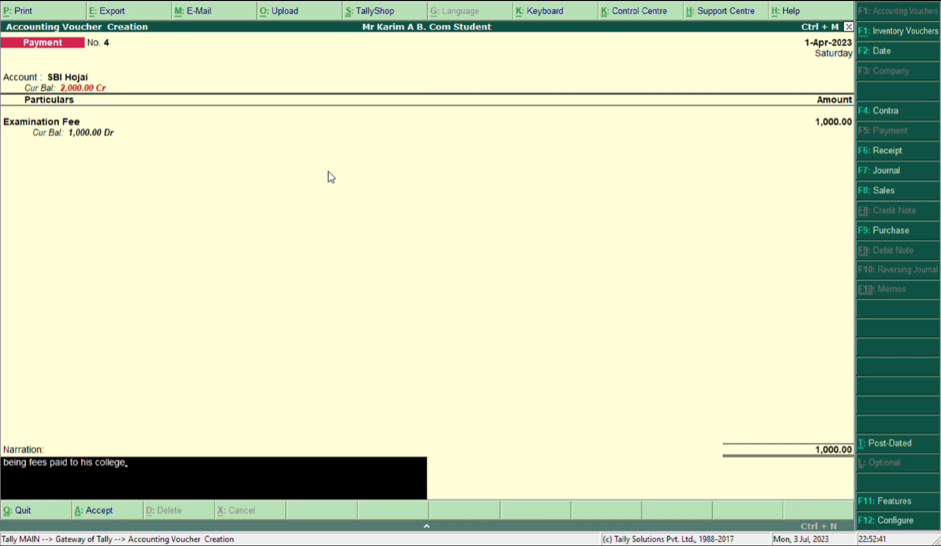
key("Return")
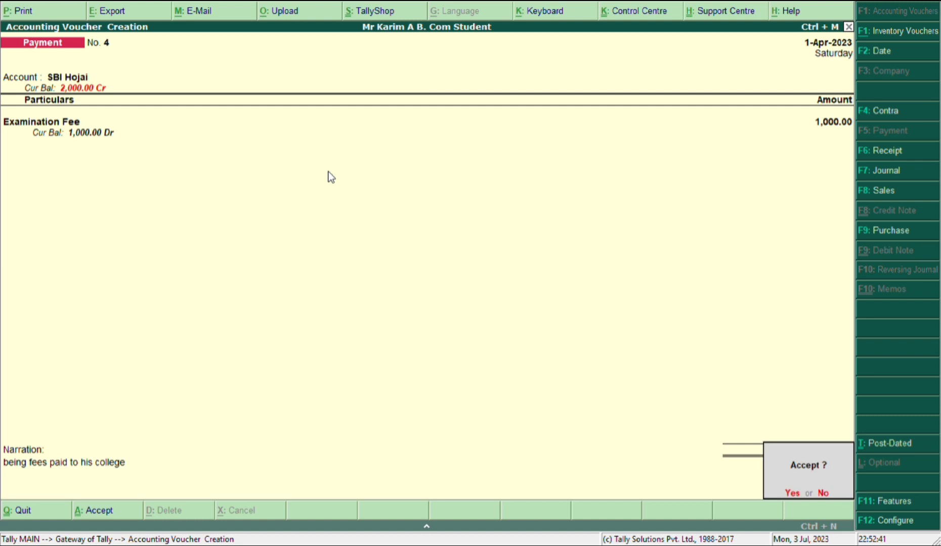
key("Return")
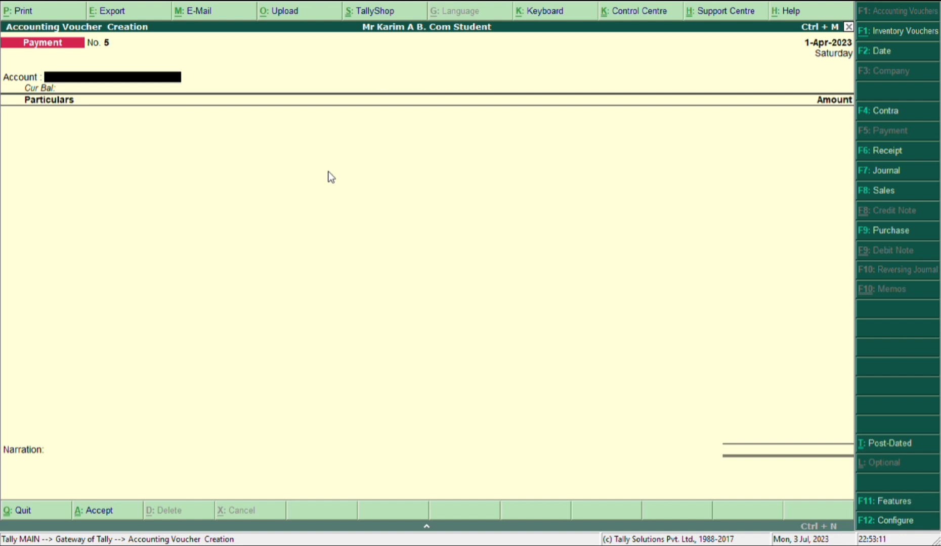
key("Escape")
key("y")
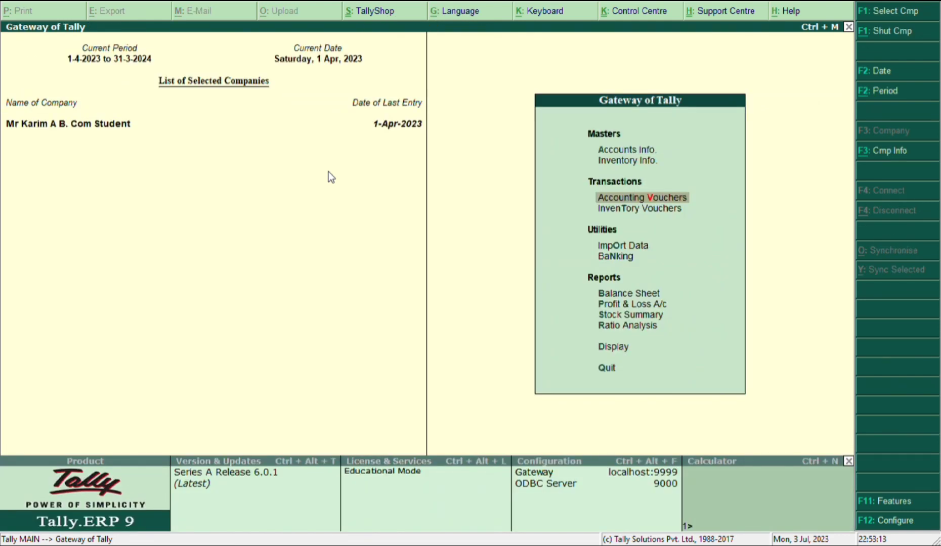
Examine the company's Profit & Loss A/c in detailed format and return to the Gateway of Tally
key("Escape")
key("n")
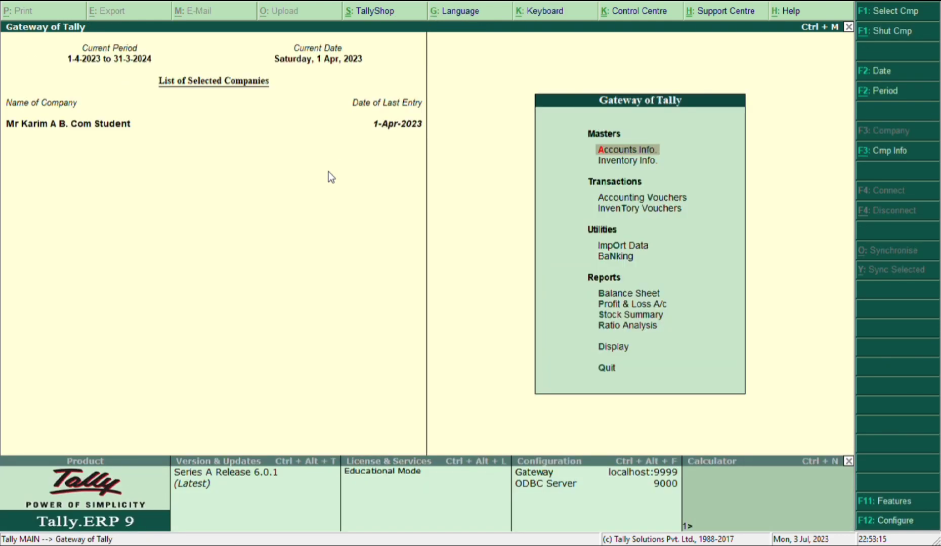
key("Down")
key("Down")
key("Down")
key("Down")
key("Down")
key("Down")
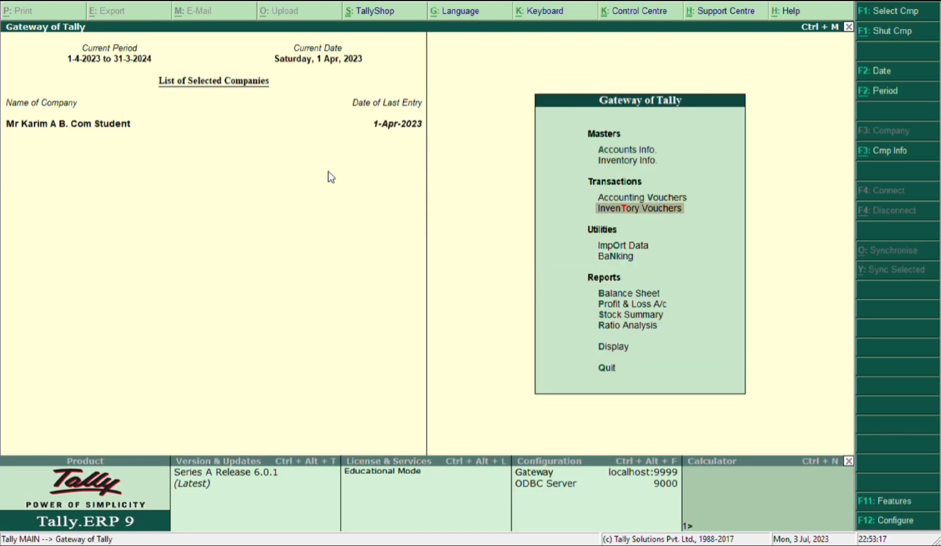
key("Down")
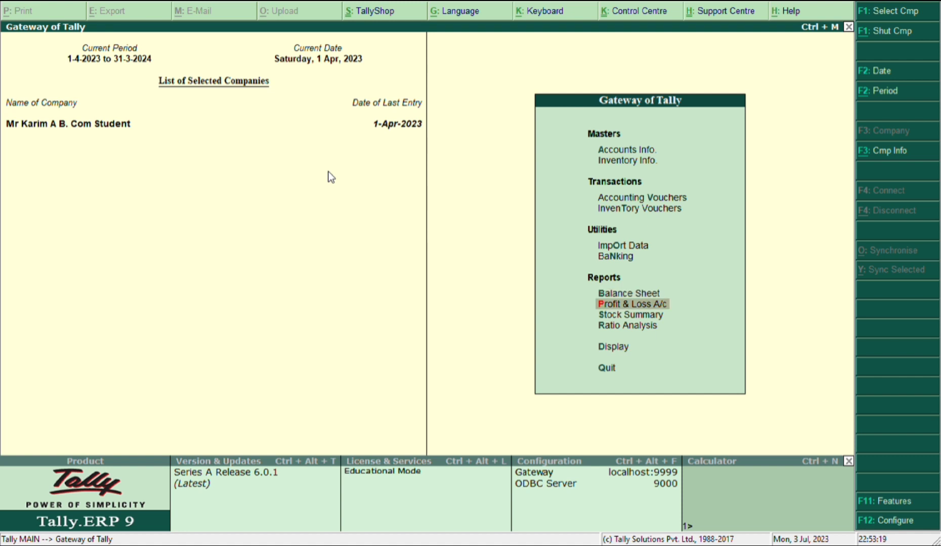
key("Return")
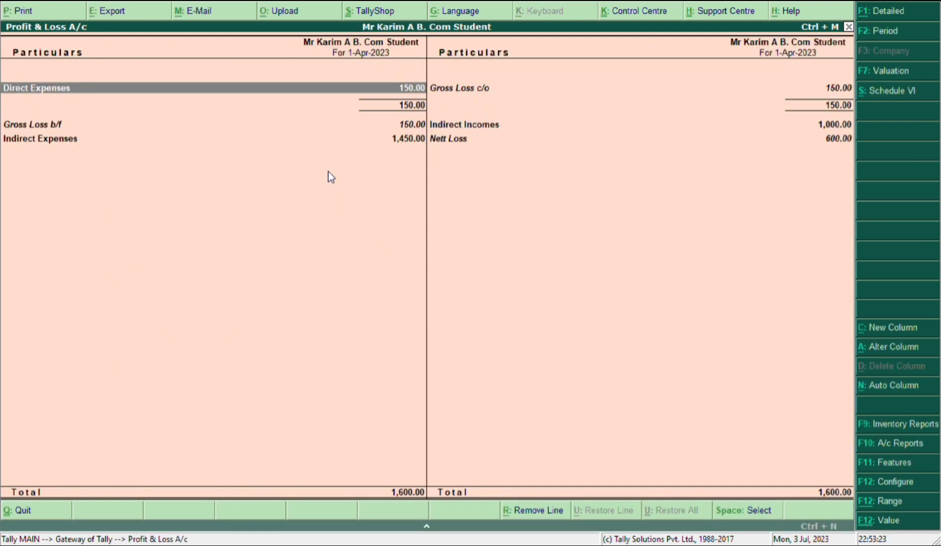
key("alt+F1")
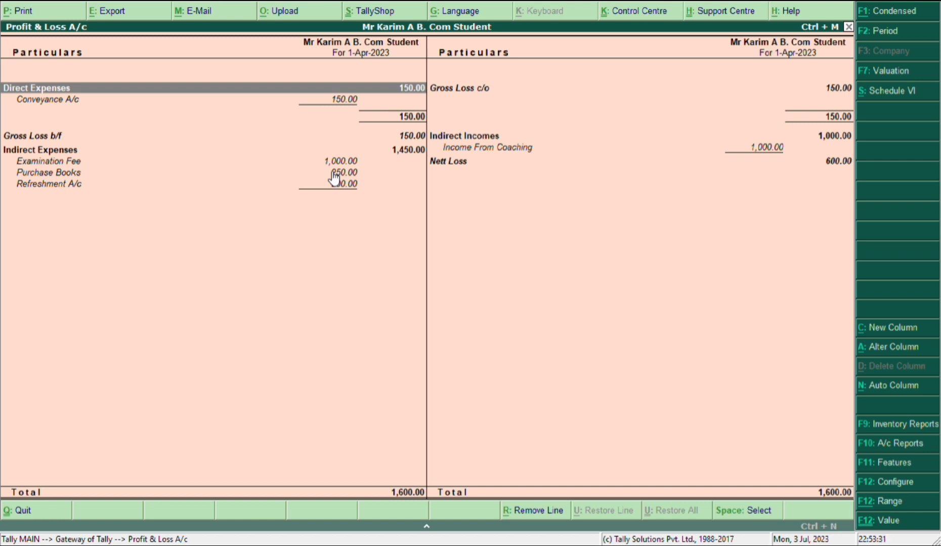
key("Escape")
Open the company's Balance Sheet and expand it to the detailed format to review its liabilities and assets
key("Up")
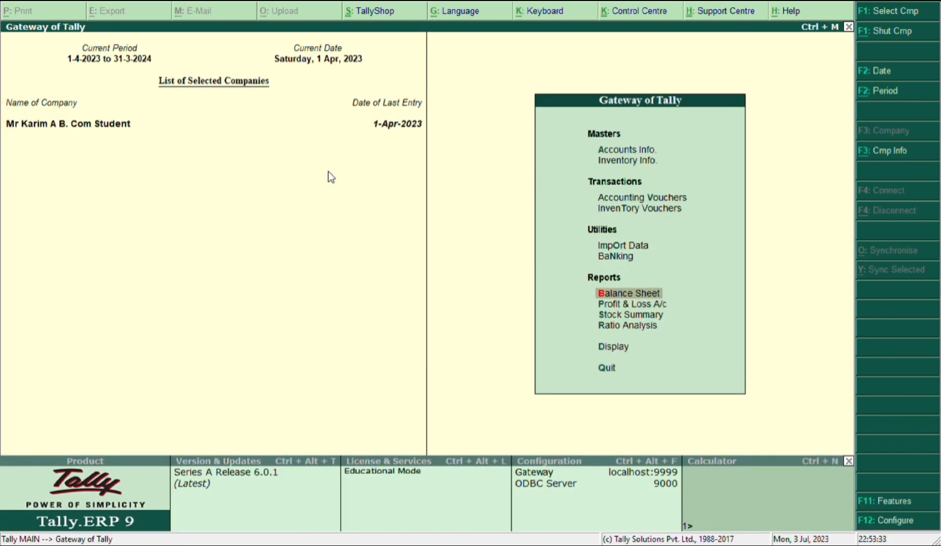
key("Return")
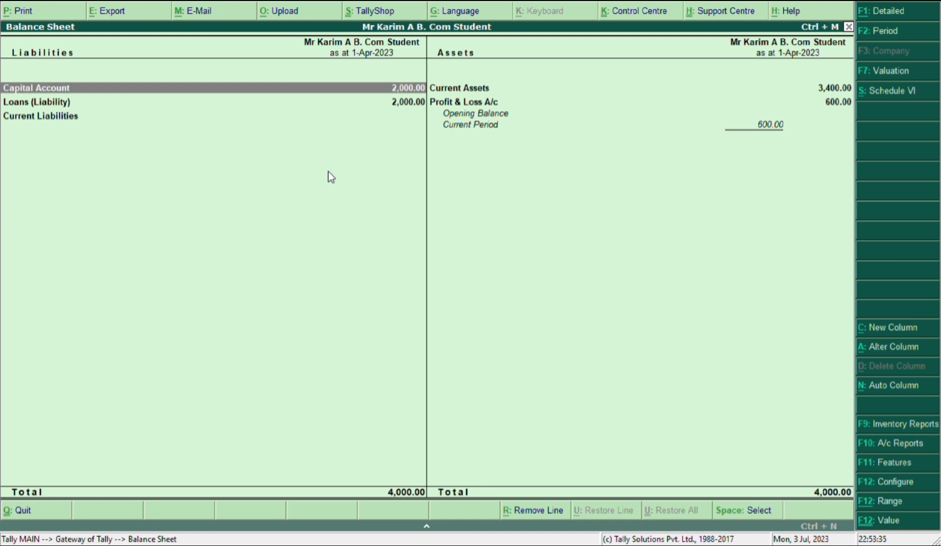
key("alt+F1")
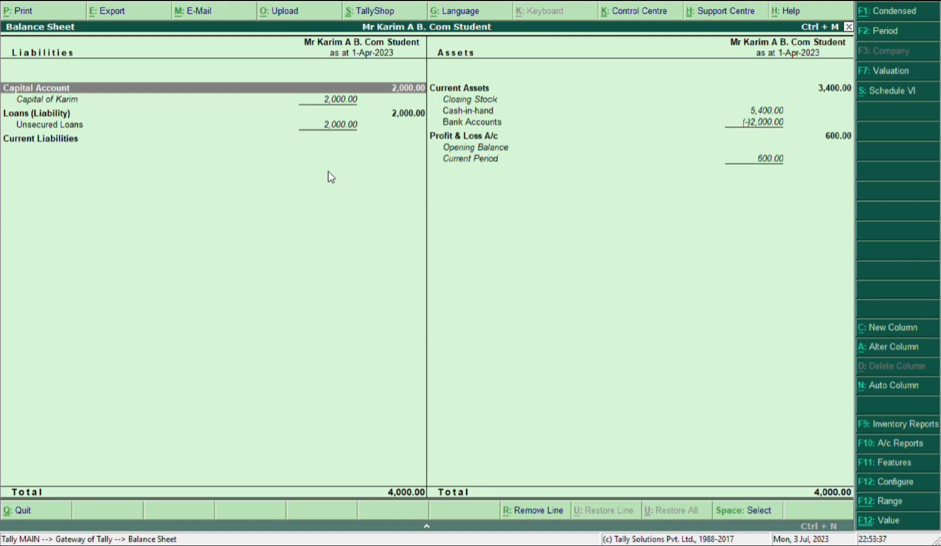